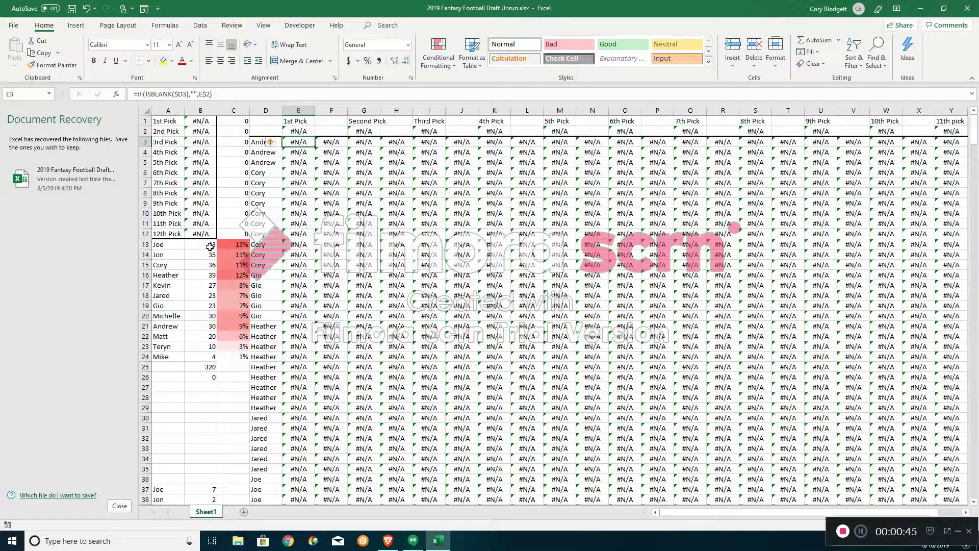
- Review Joe's entry-count and percentage formulas, the entry total and the column D list
click(167, 245)
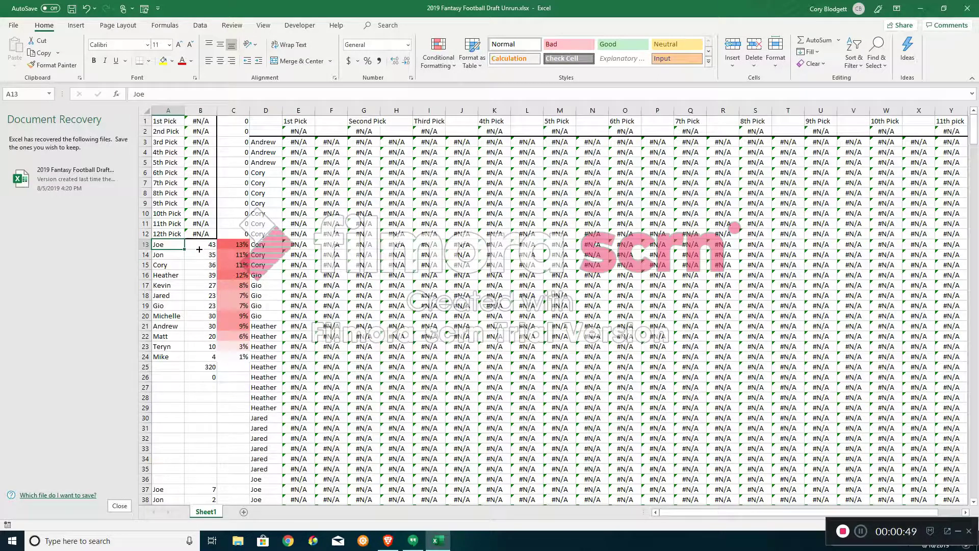
click(199, 248)
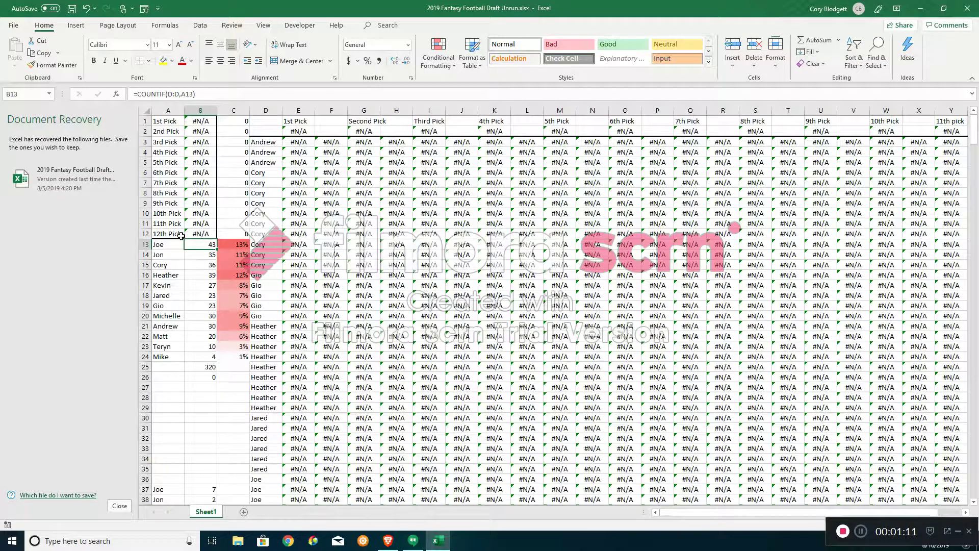
click(207, 366)
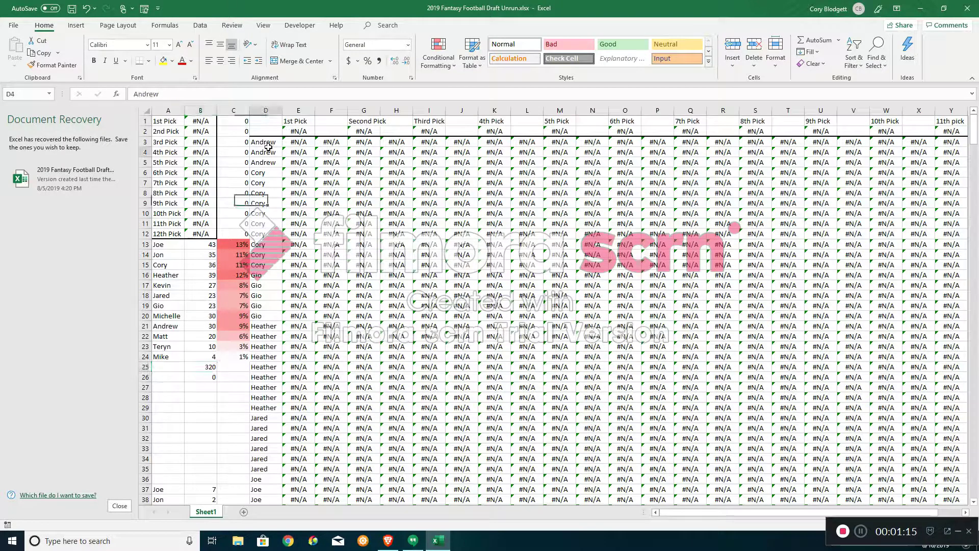
click(265, 110)
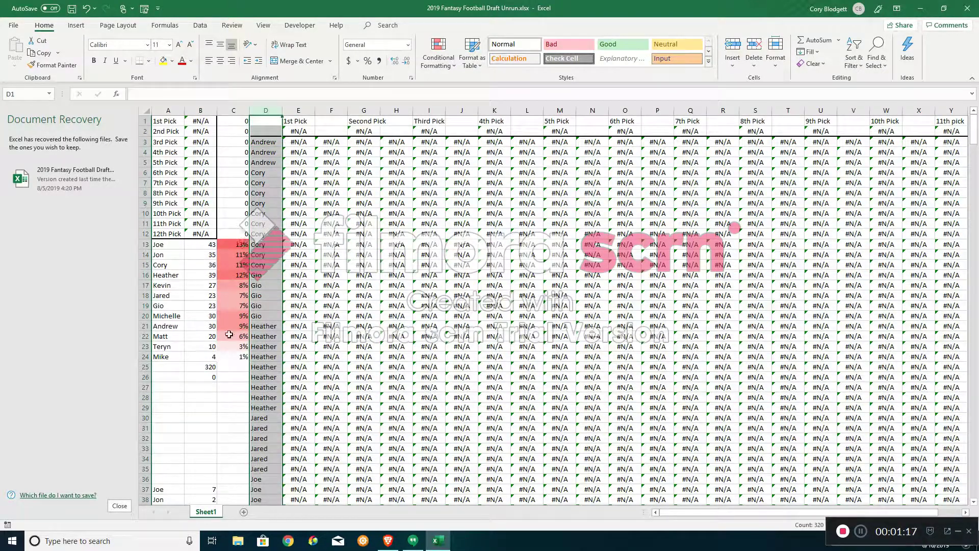
click(202, 243)
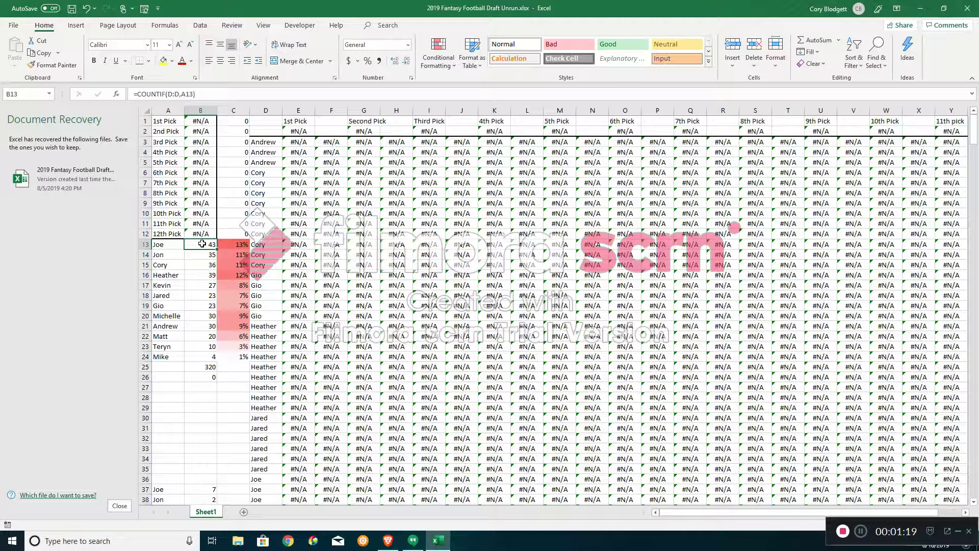
click(235, 246)
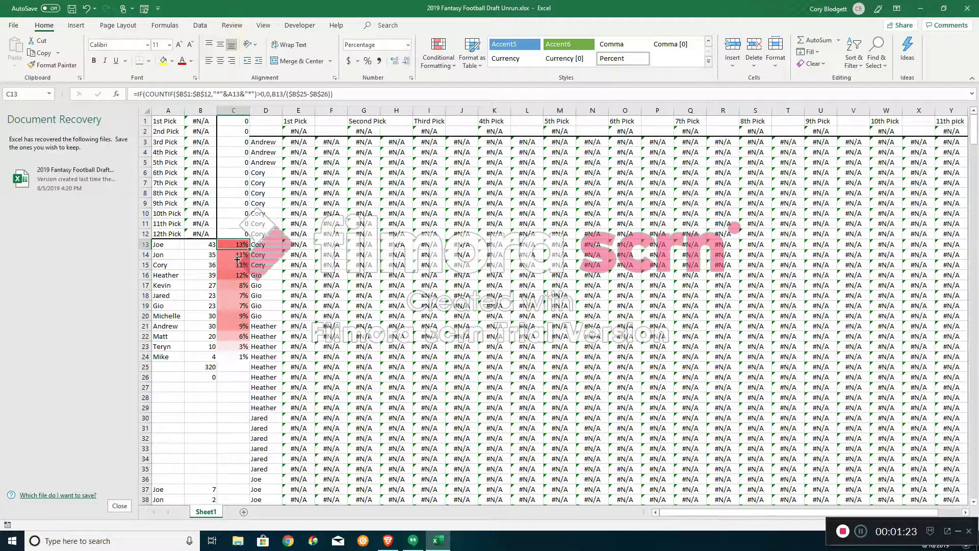
- Check Jon's and Mike's count and percentage formulas and the B25 total
drag(202, 264, 201, 259)
click(184, 281)
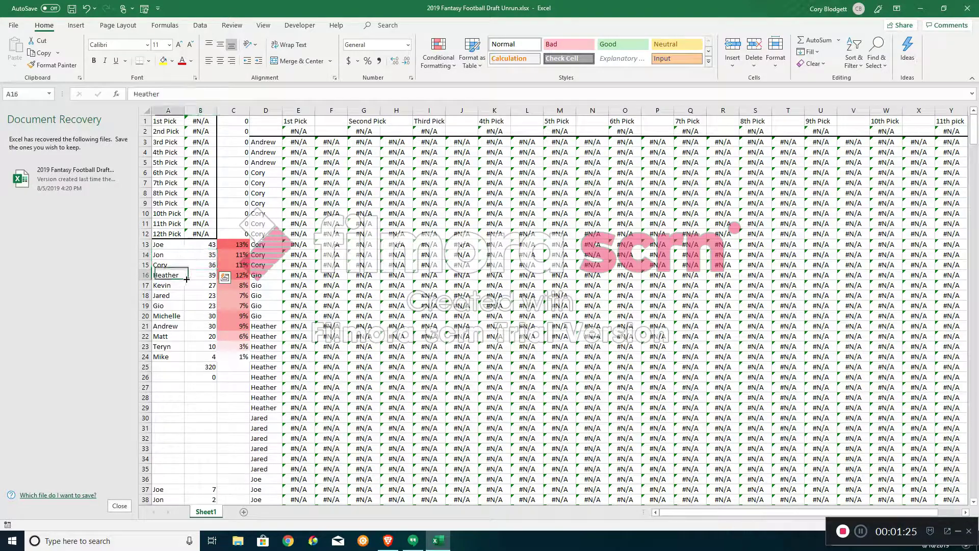
click(175, 250)
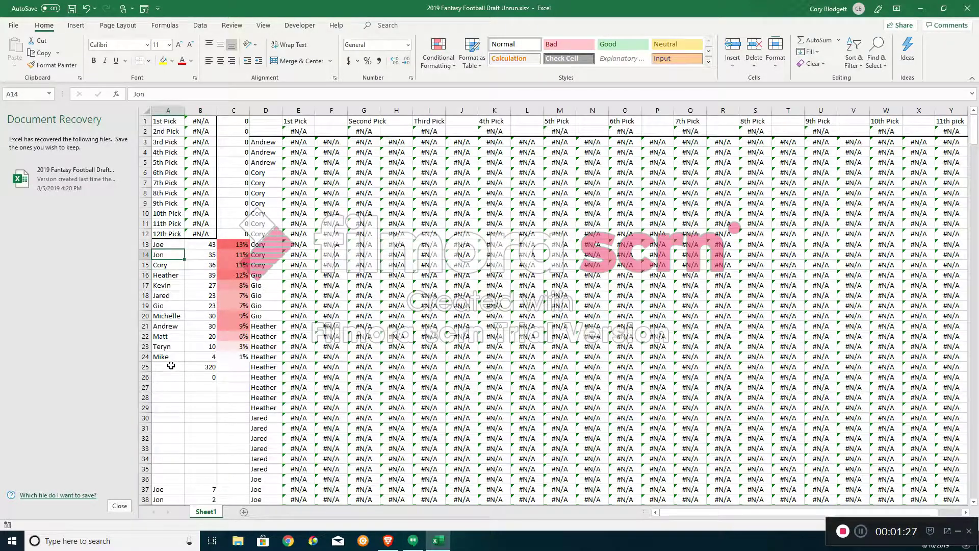
click(202, 357)
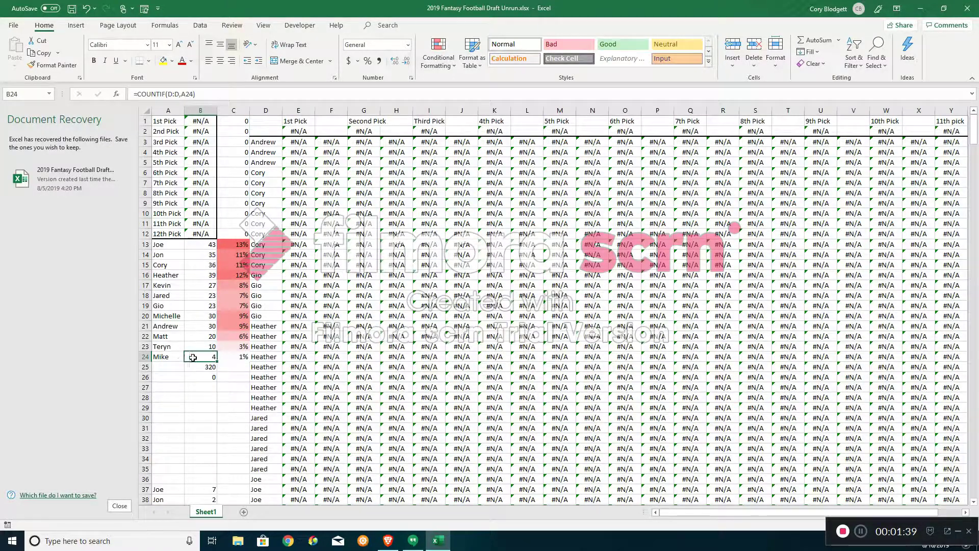
click(205, 367)
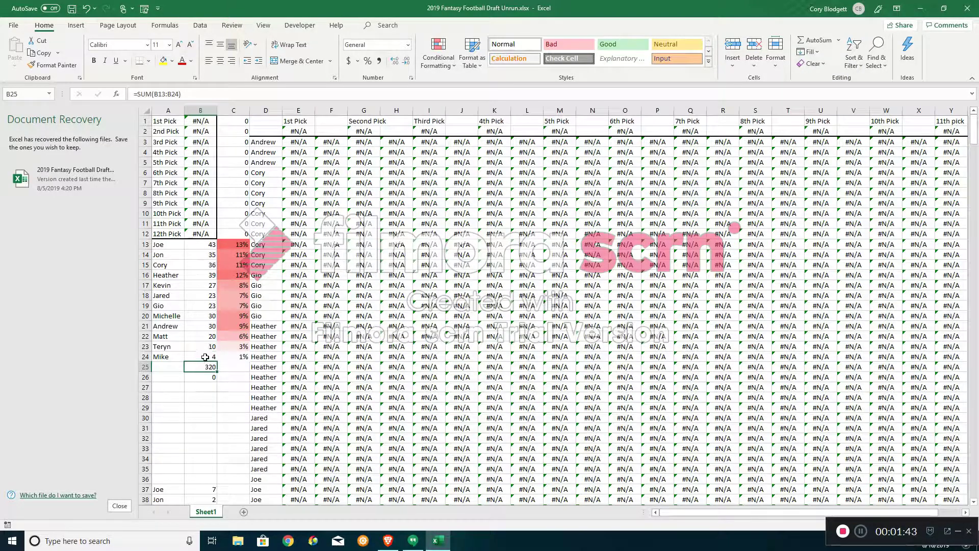
click(205, 357)
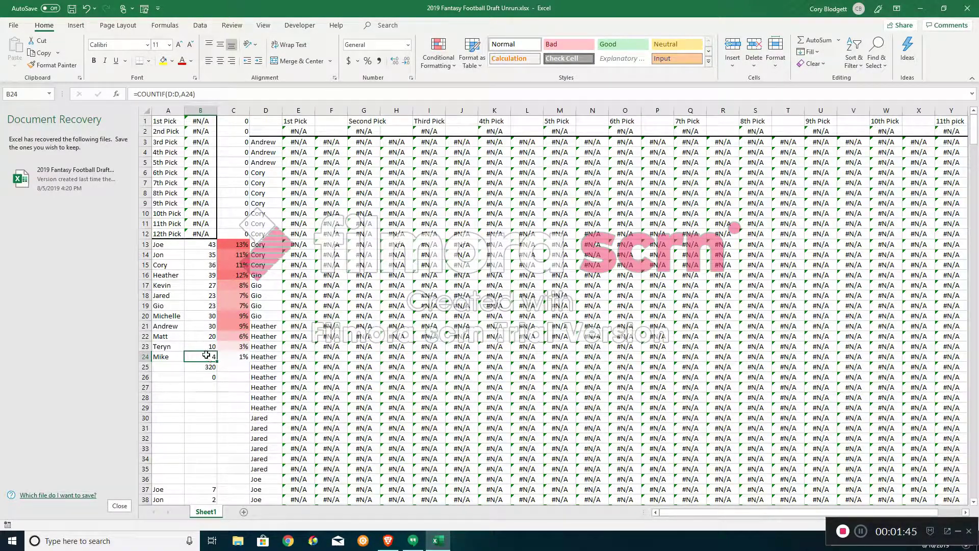
click(227, 355)
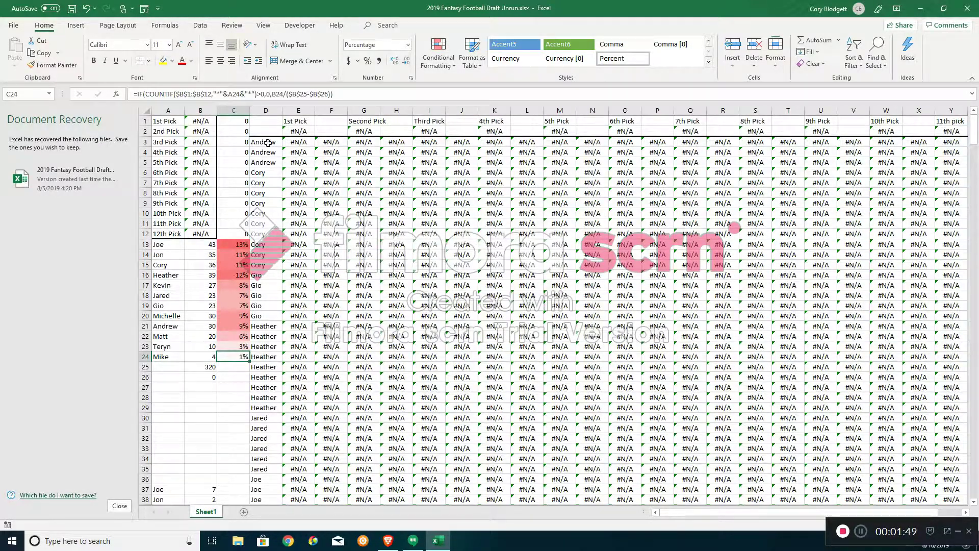
click(266, 110)
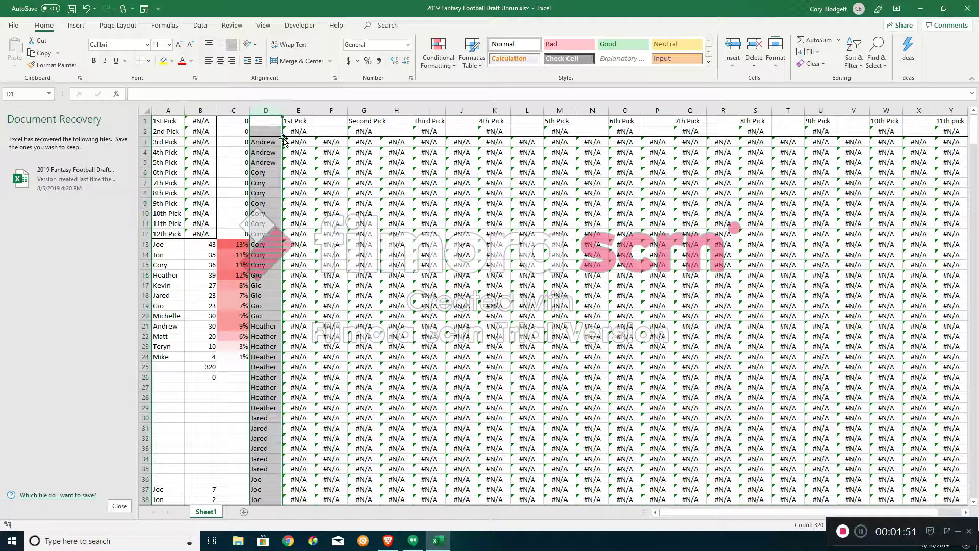
- Compare the INDEX pick formulas in E2 and G2, then edit E2 in the formula bar
click(300, 132)
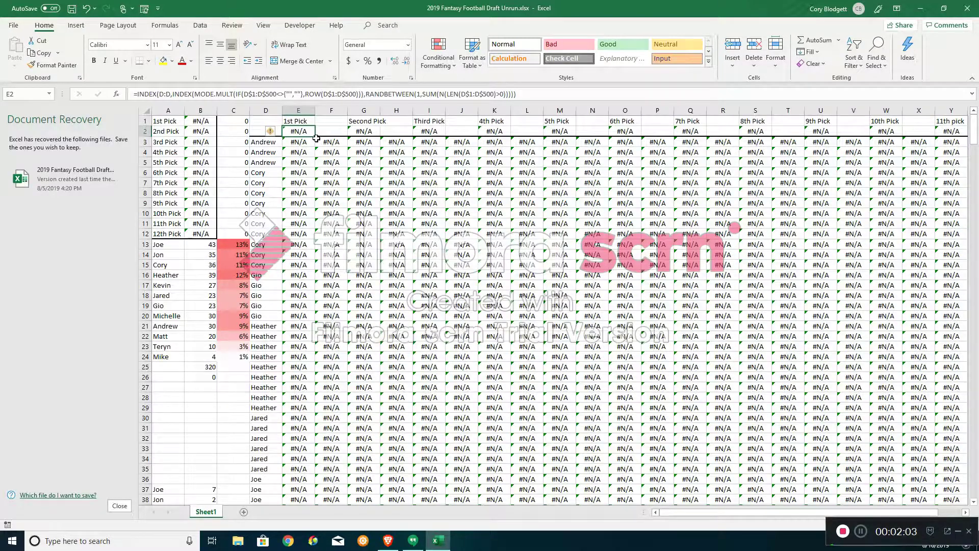
click(360, 131)
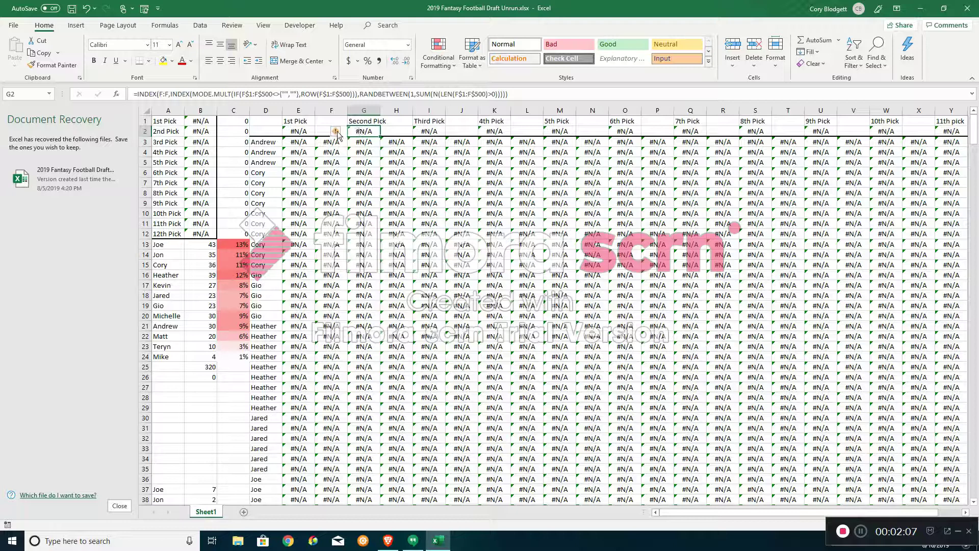
click(294, 130)
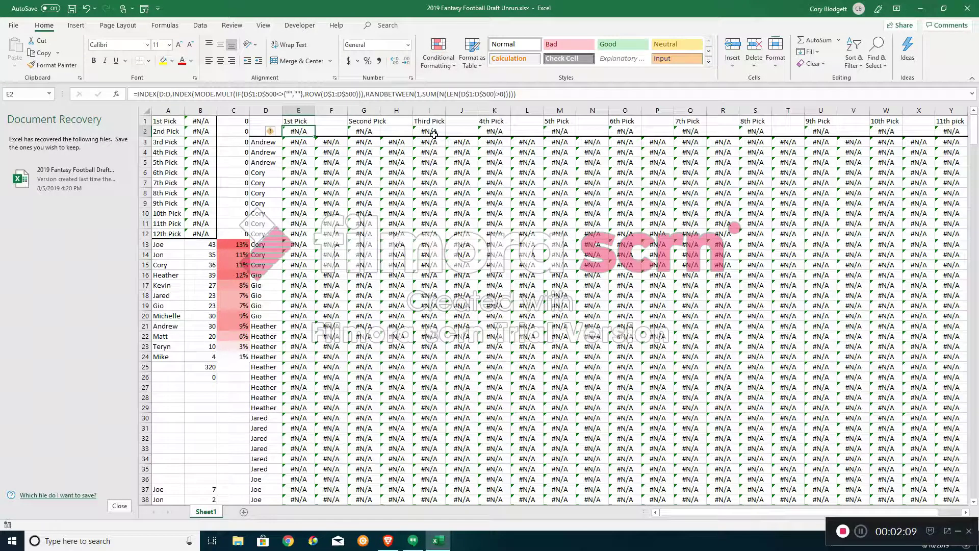
click(549, 93)
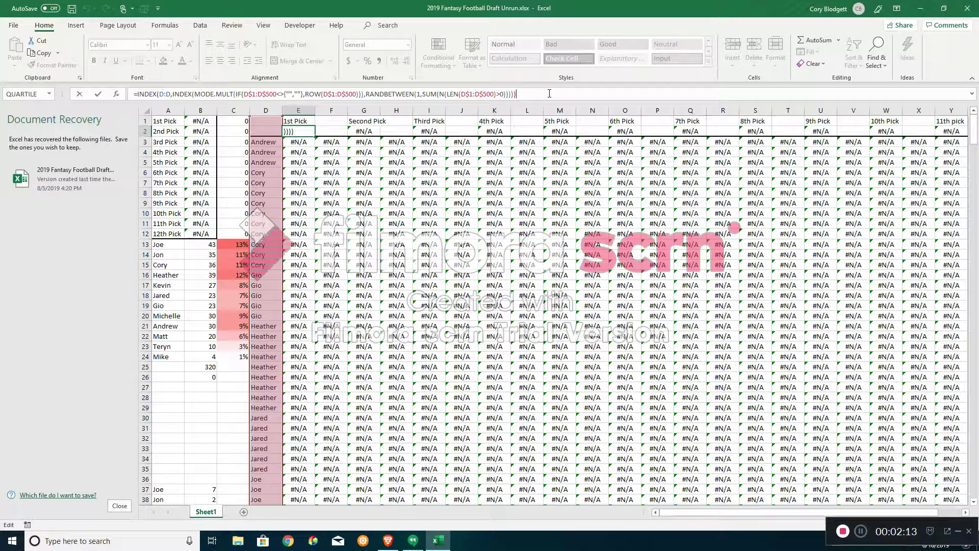
- Enter E2 as an array formula, type M over it, and recheck the updated percentages
key(ctrl+shift+Return)
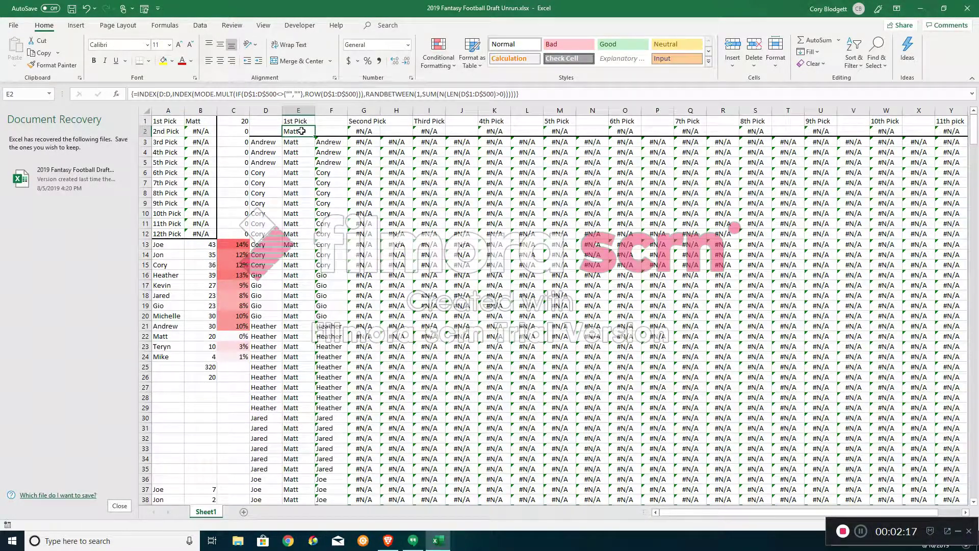
text(M)
click(357, 131)
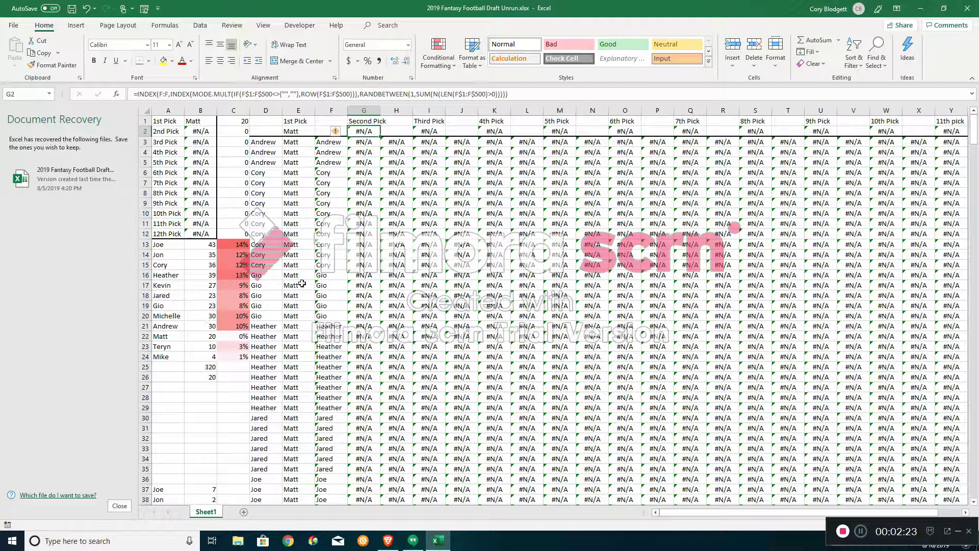
click(242, 345)
click(242, 337)
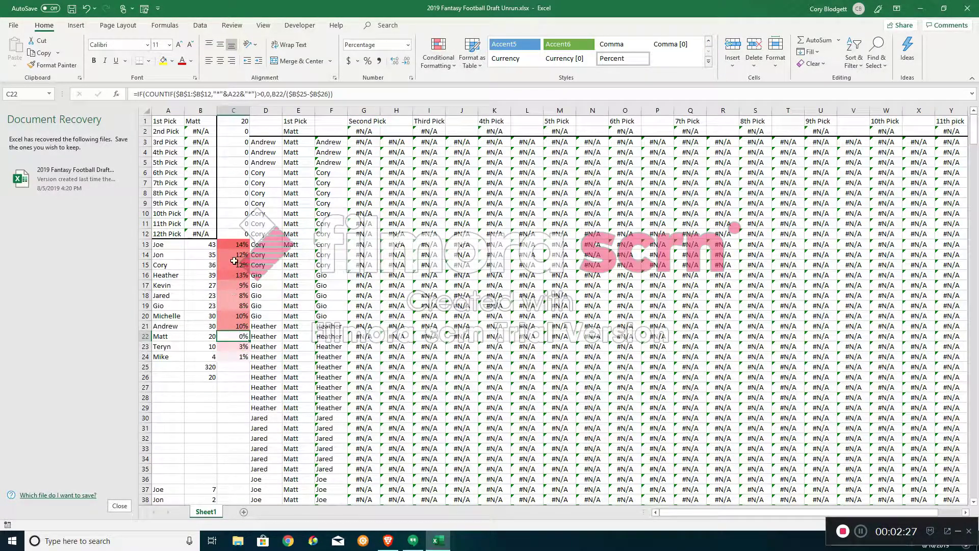
click(236, 246)
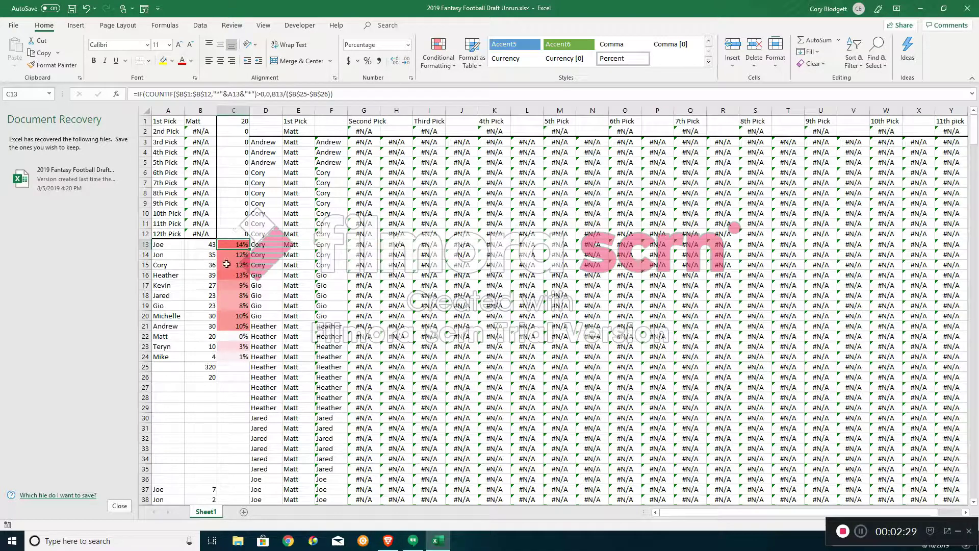
- Re-enter the Second Pick formula in G2 as an array formula
click(375, 131)
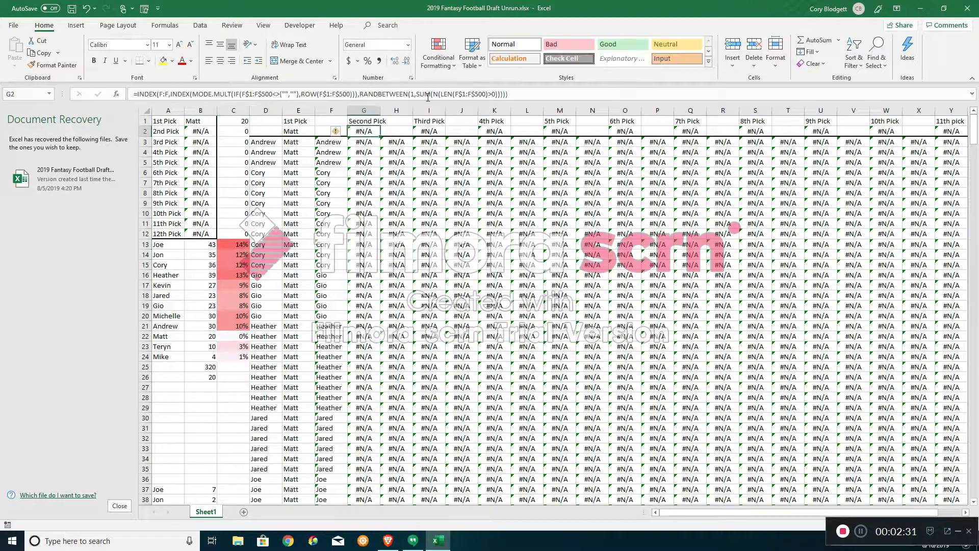
click(536, 94)
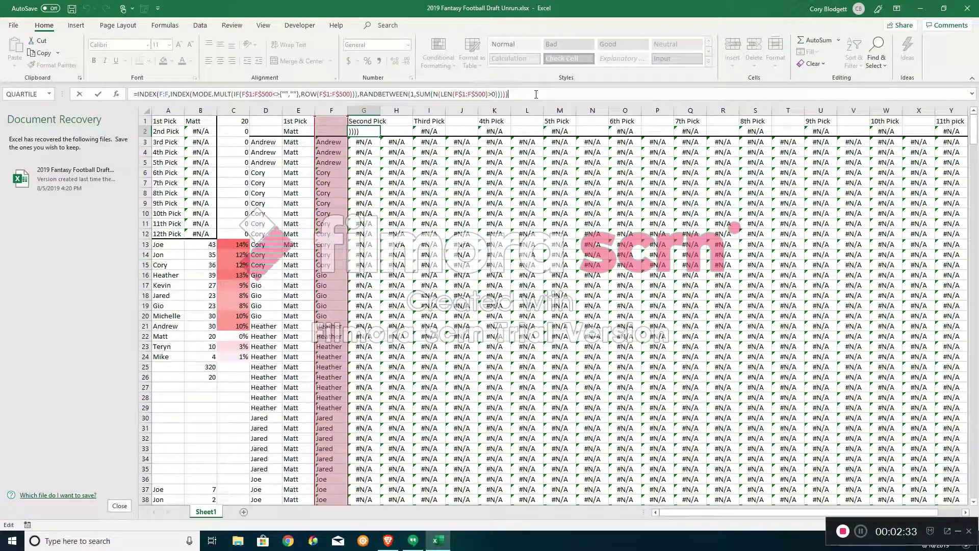
key(ctrl+shift+Return)
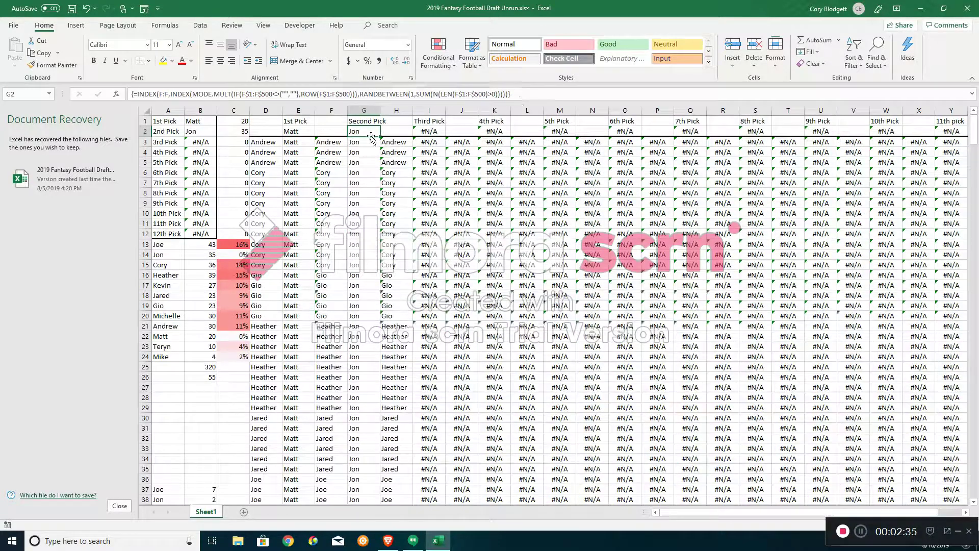
- Fix Jon as the 2nd pick, then draw and fix Joe (I2) and Gio (K2)
text(Jon)
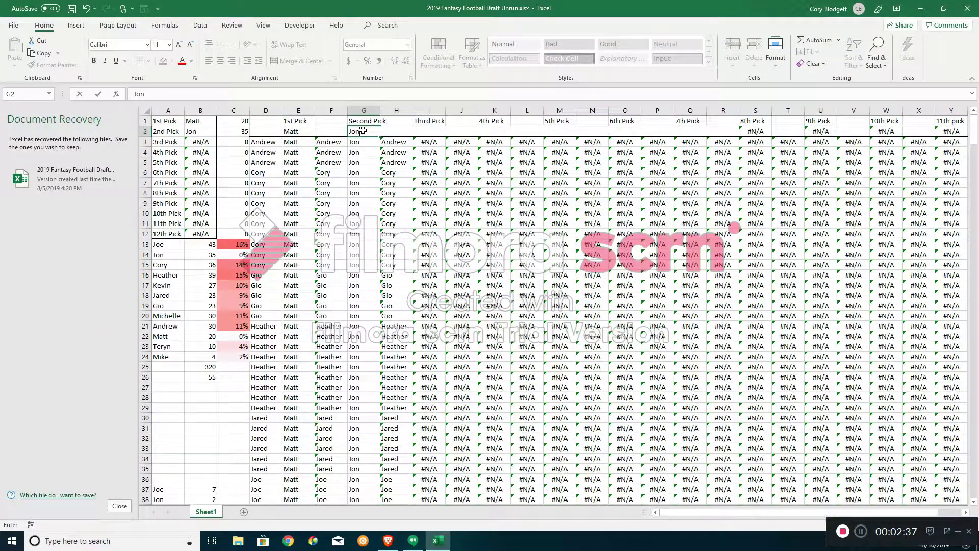
key(Return)
click(427, 132)
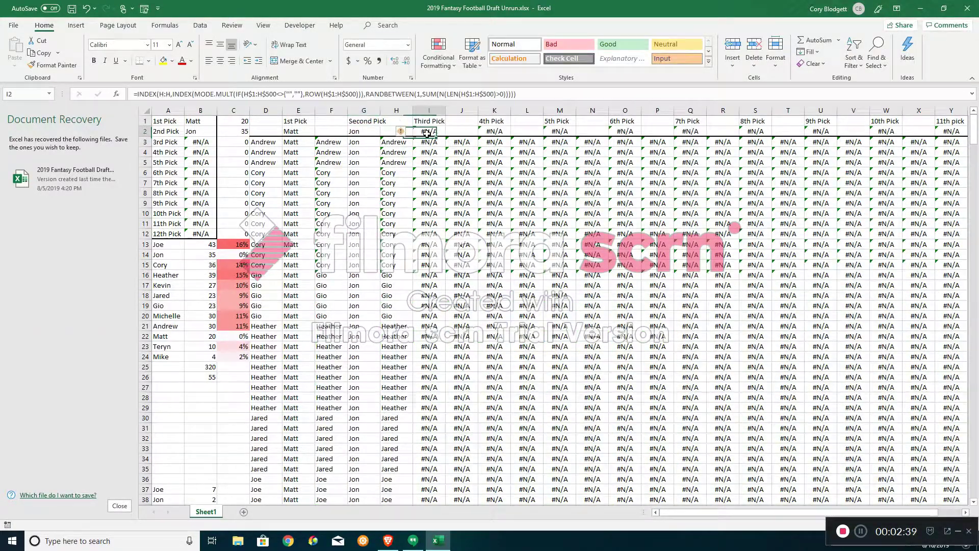
click(554, 94)
key(ctrl+shift+Return)
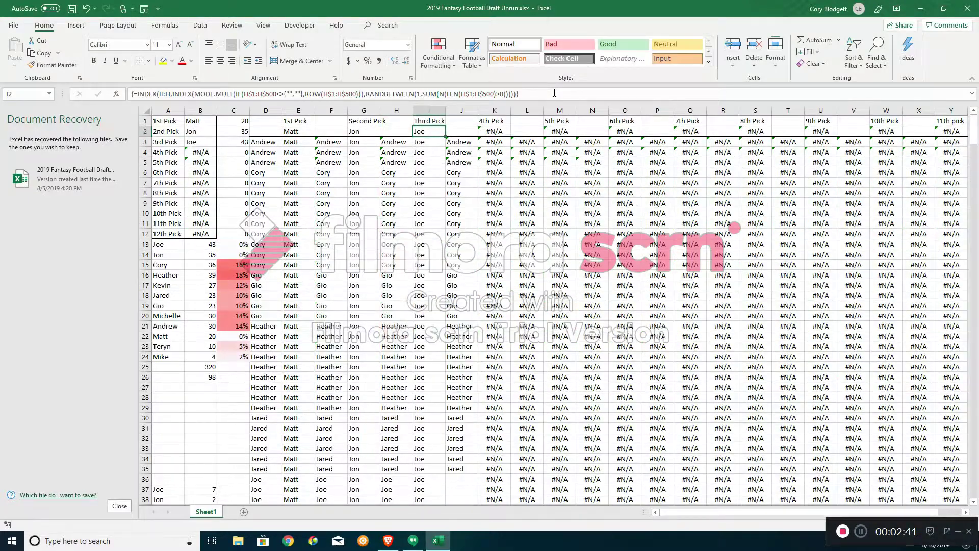
text(Joe)
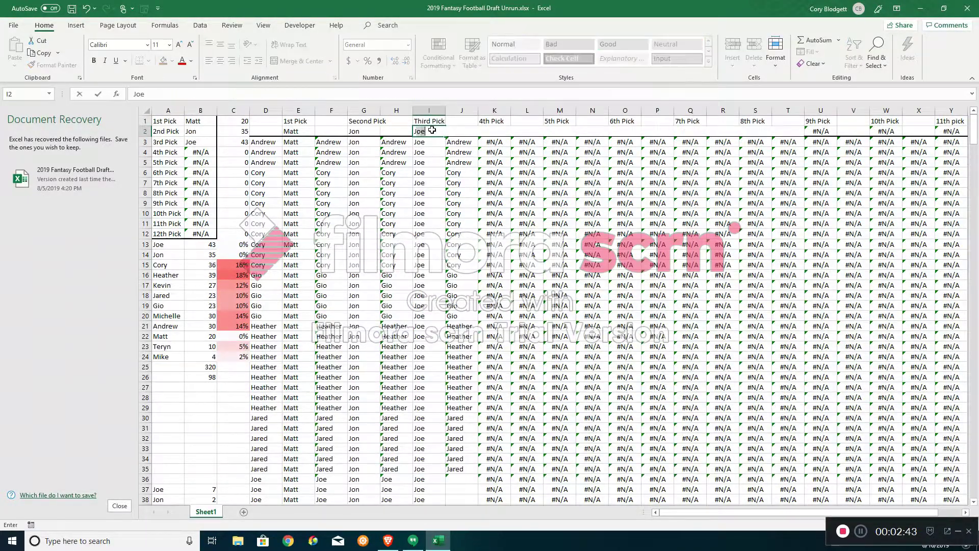
key(Return)
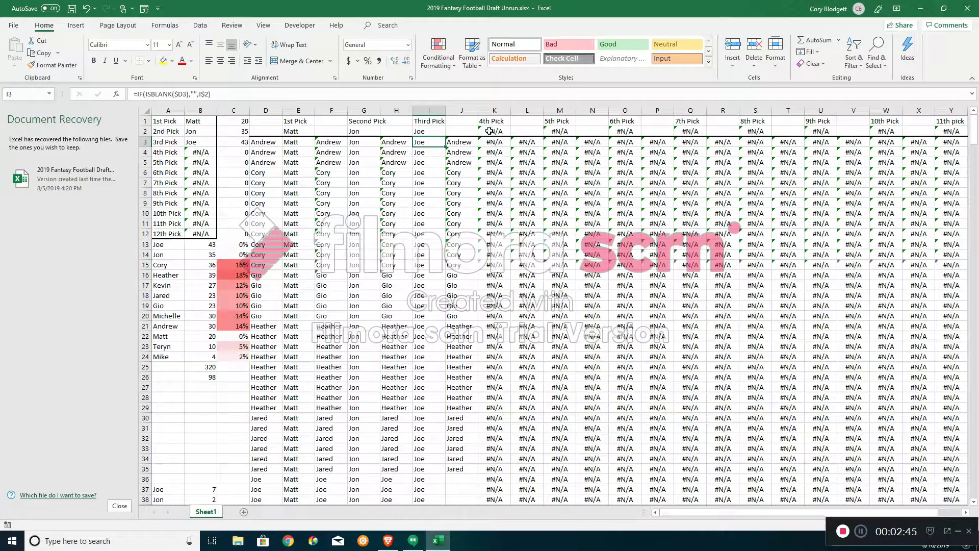
click(490, 131)
click(532, 93)
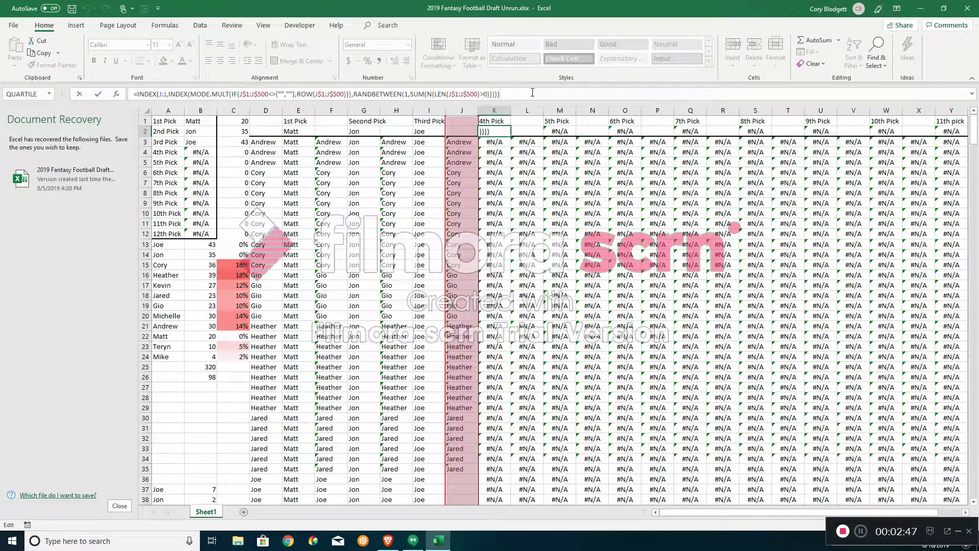
key(ctrl+shift+Return)
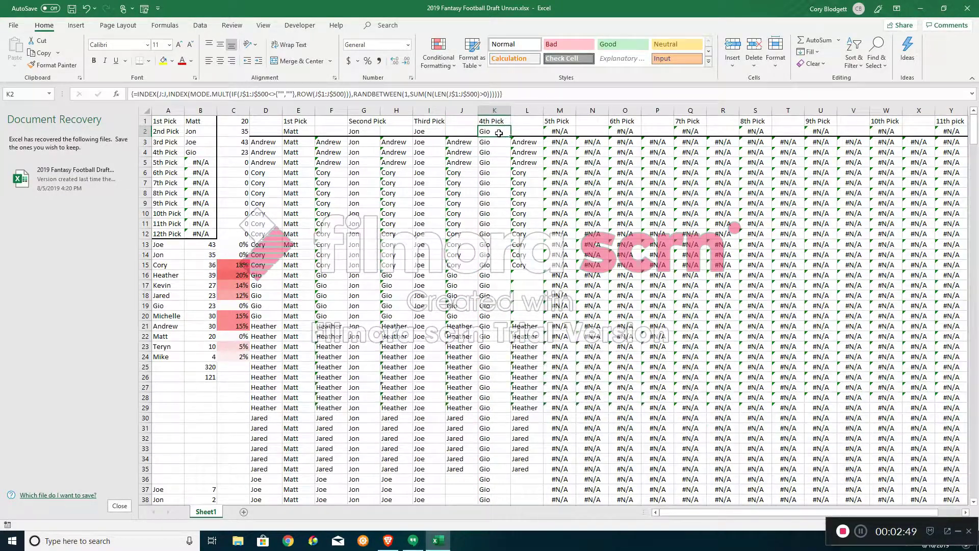
text(Gio)
key(Return)
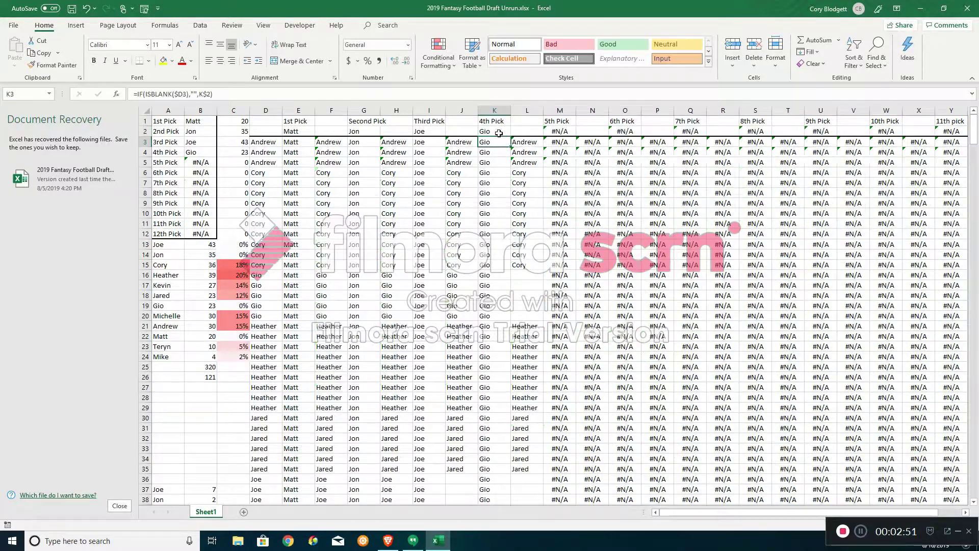
- Draw the 5th and 6th picks as array formulas, fixing Michelle in M2 and Heather in O2
click(554, 132)
click(564, 95)
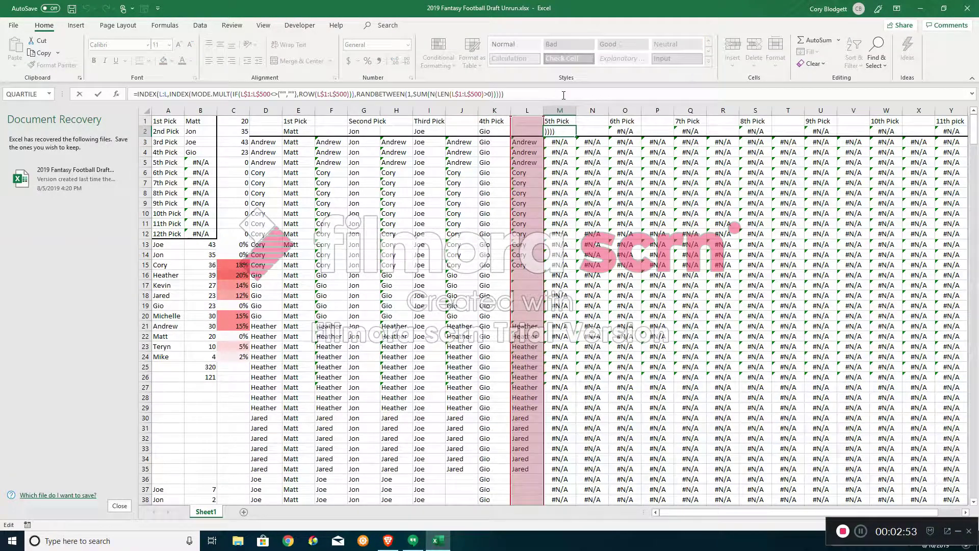
key(ctrl+shift+Return)
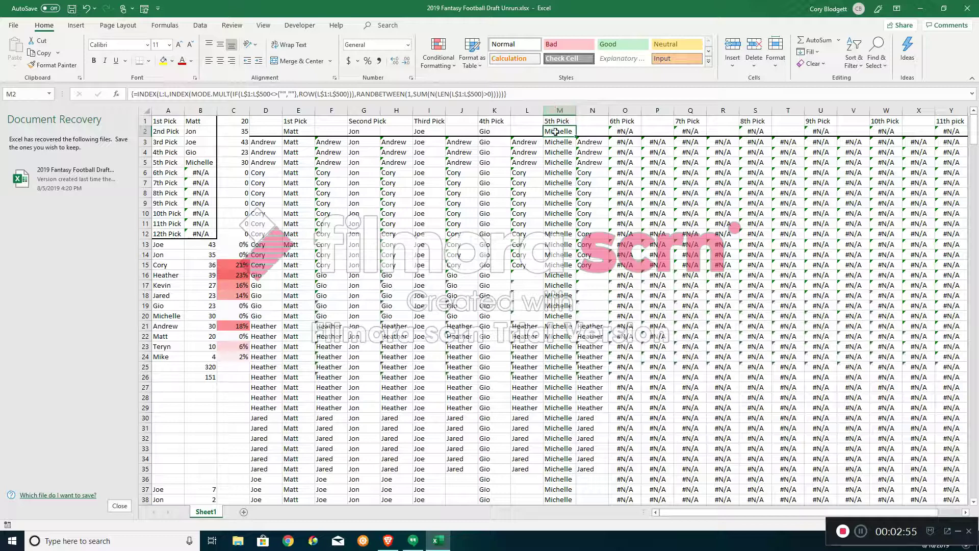
text(Michelle)
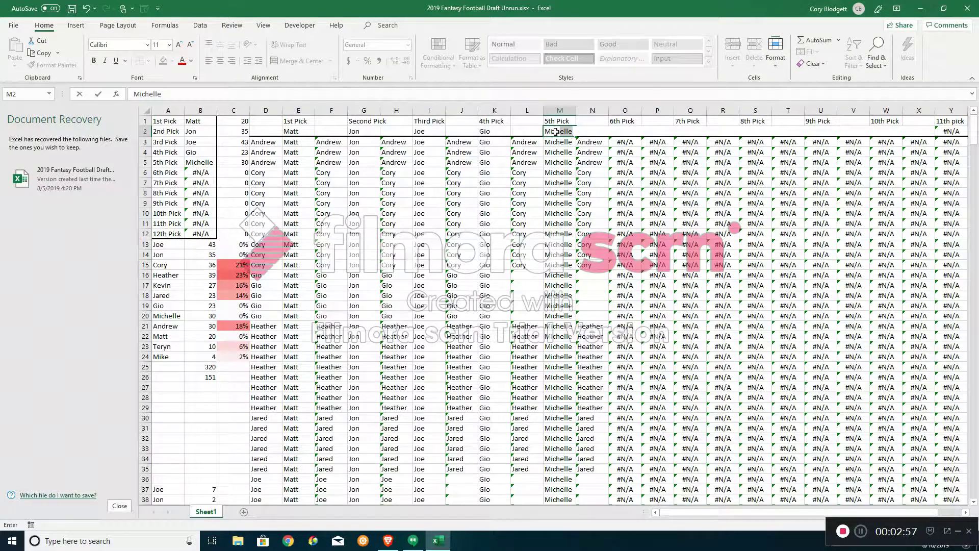
key(Escape)
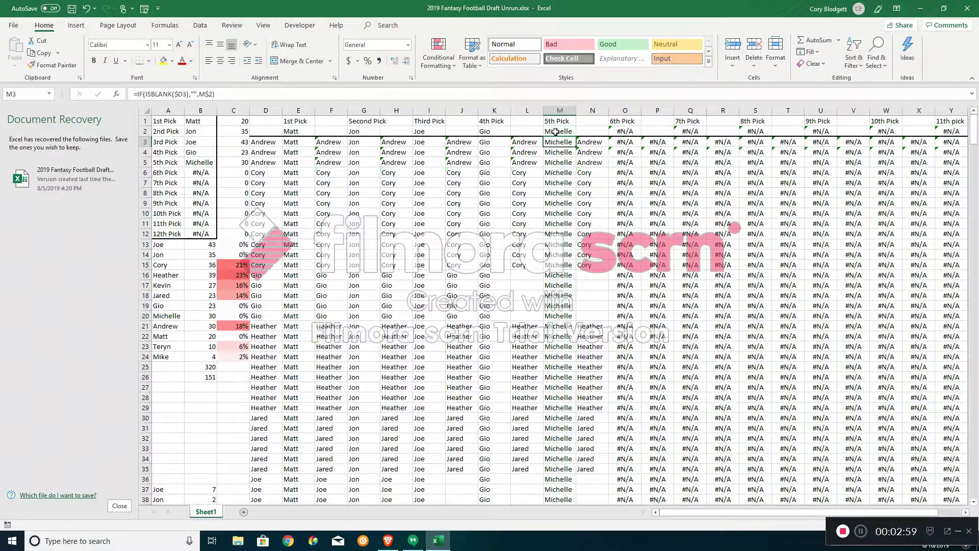
click(625, 130)
click(615, 92)
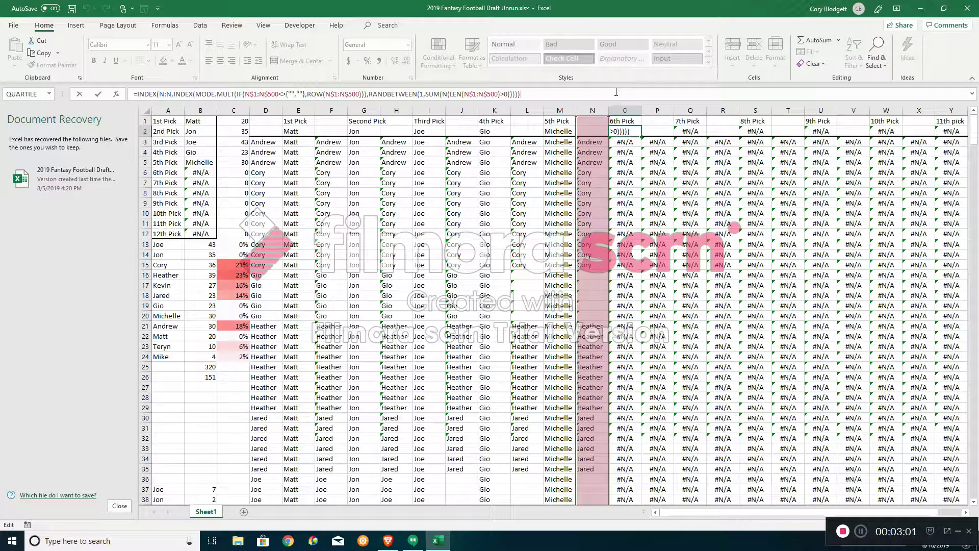
key(ctrl+shift+Return)
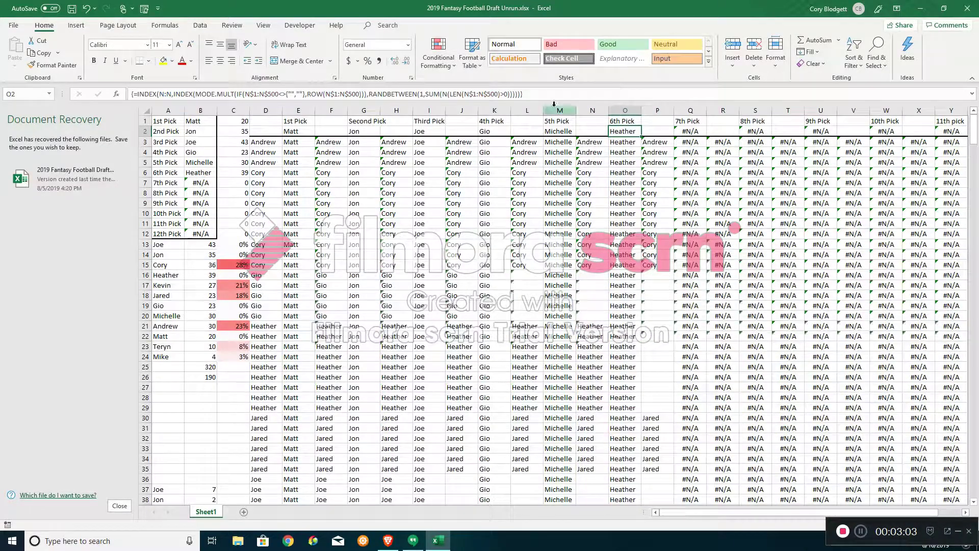
text(Heather)
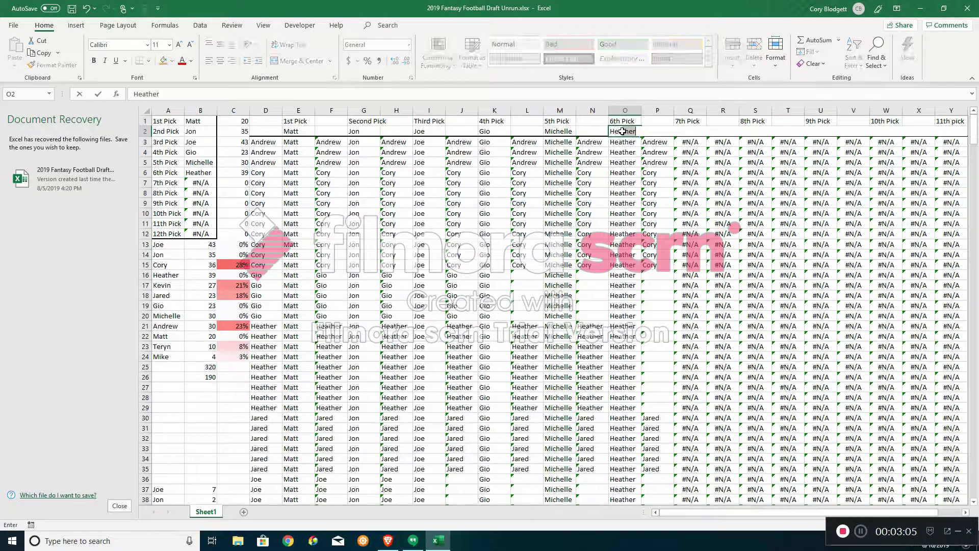
key(Return)
- Draw and fix Cory as the 7th pick, then re-enter the 8th Pick formula in S2
click(680, 131)
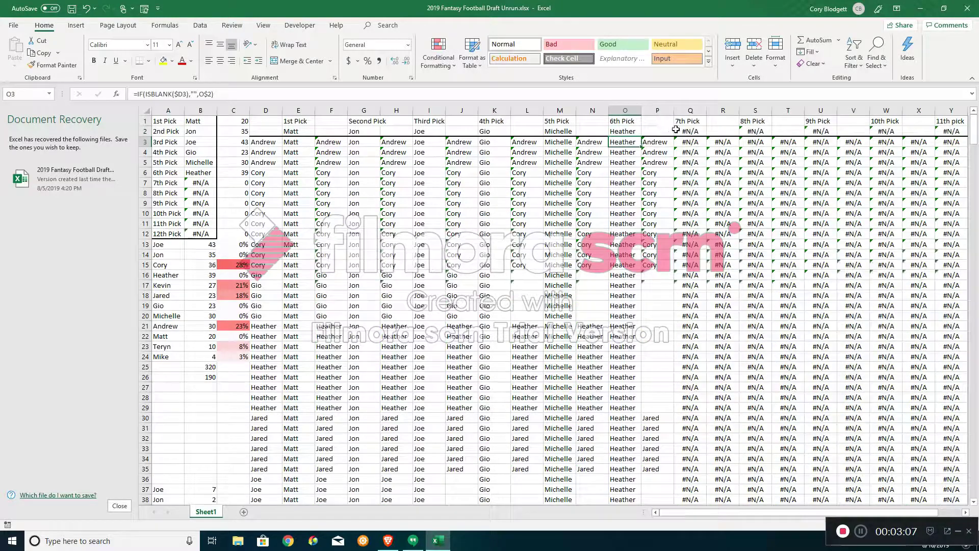
click(616, 93)
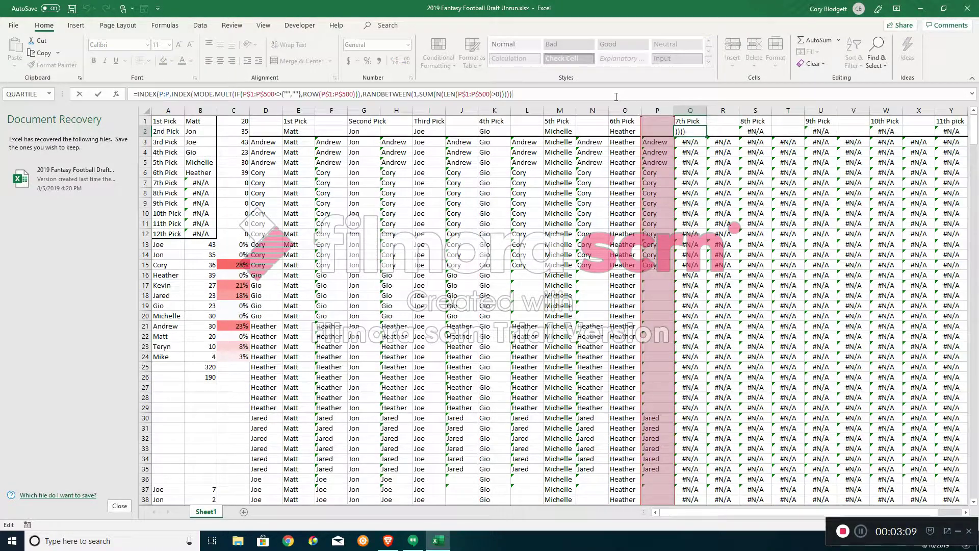
key(ctrl+shift+Return)
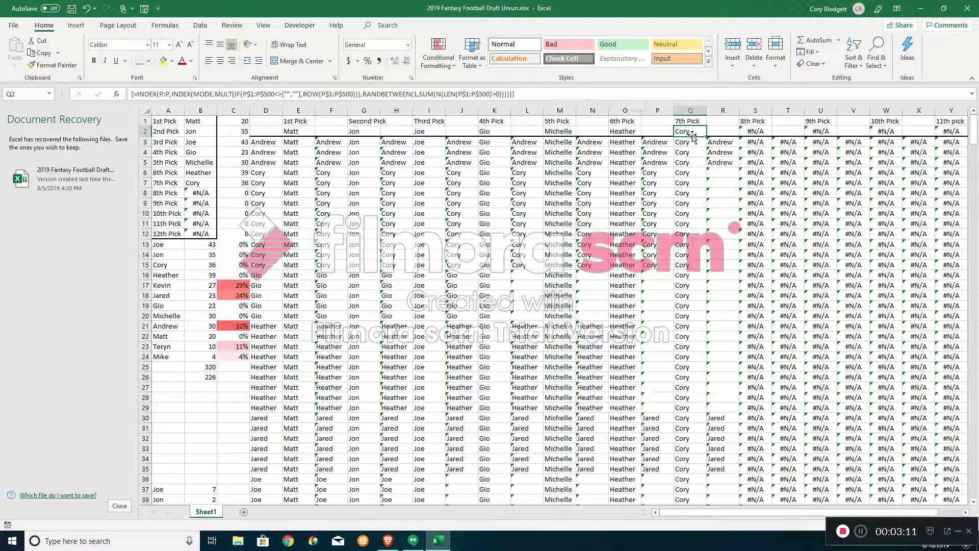
text(Cory)
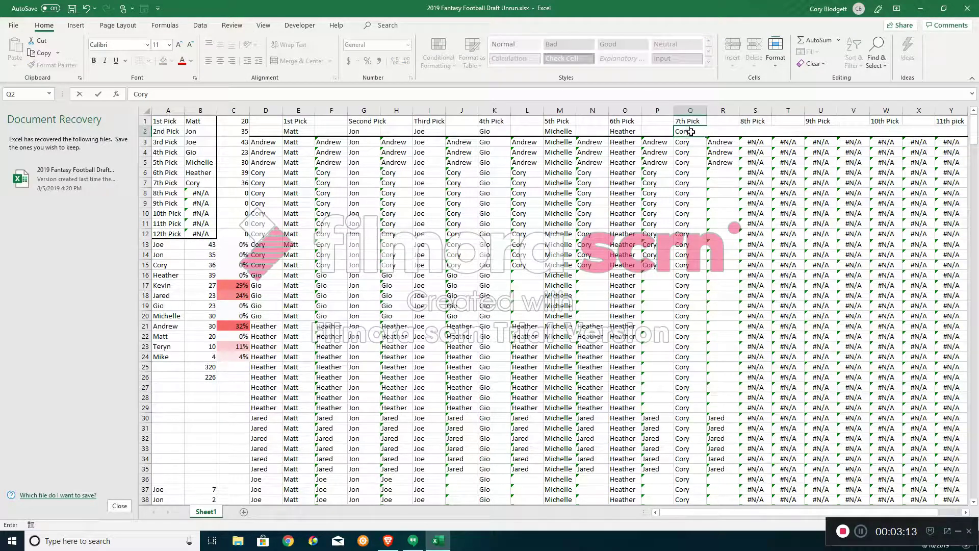
key(Return)
click(754, 130)
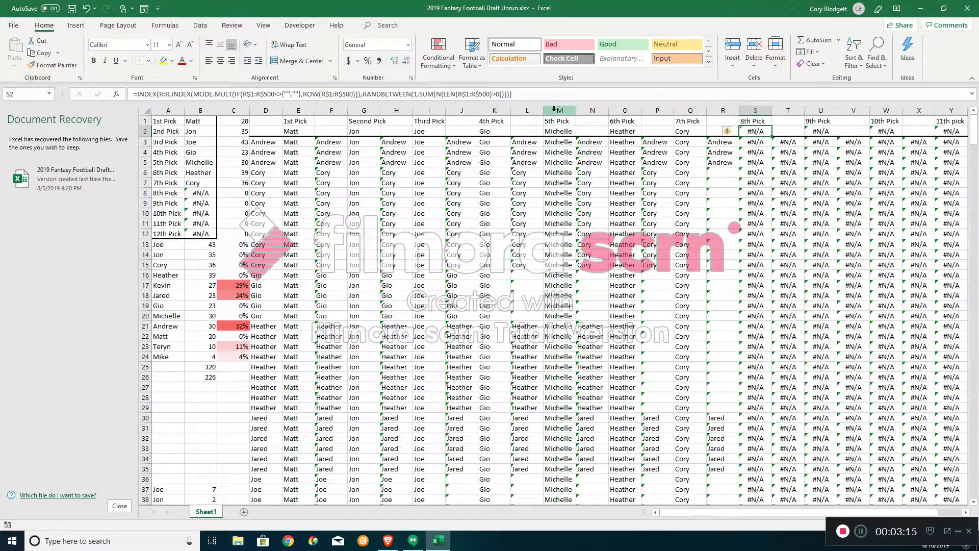
click(560, 88)
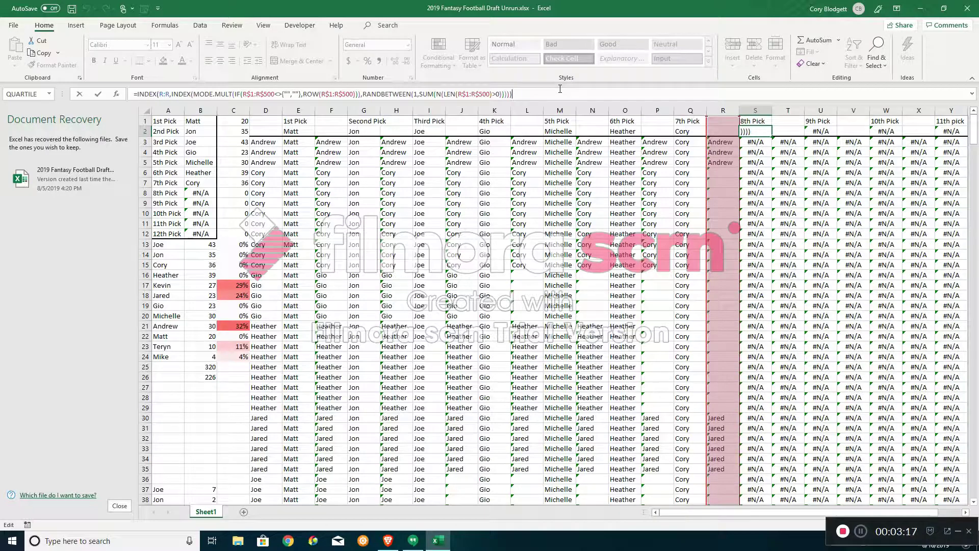
key(ctrl+shift+Return)
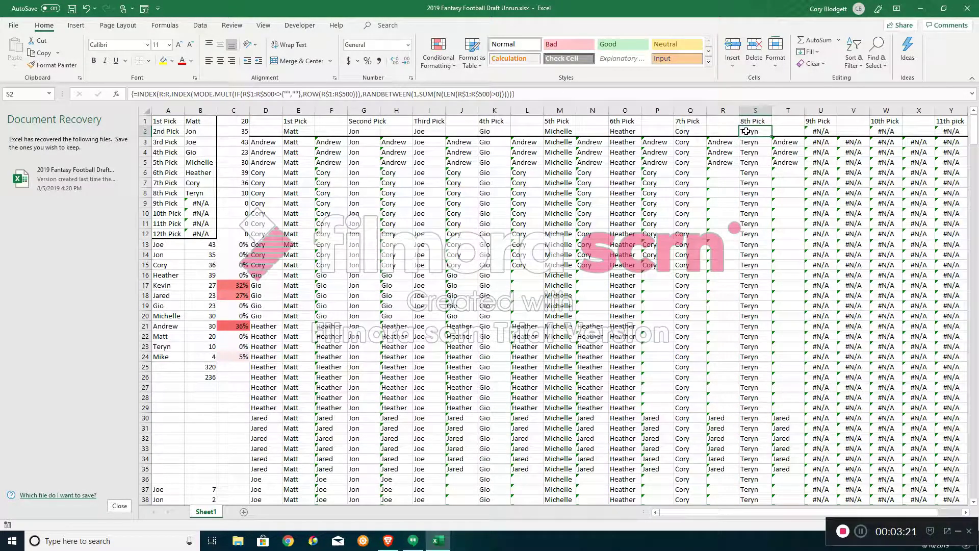
- Draw the 9th pick in U2 as an array formula and fix it as Andrew
key(Down)
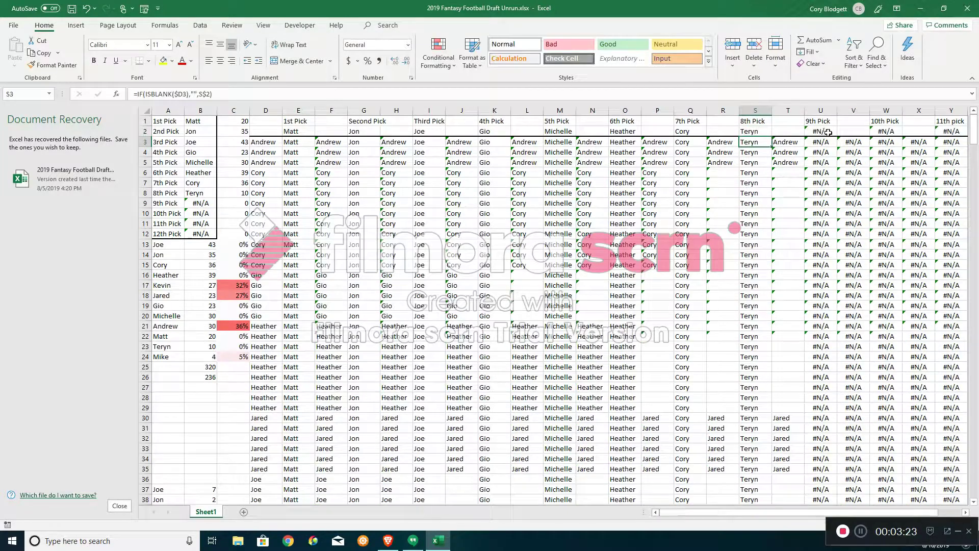
click(827, 132)
click(609, 95)
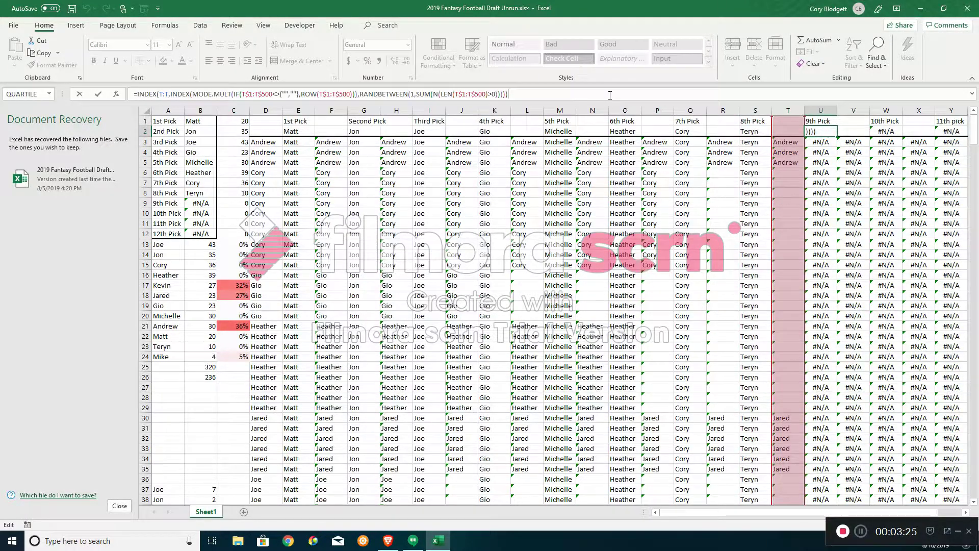
key(ctrl+shift+Return)
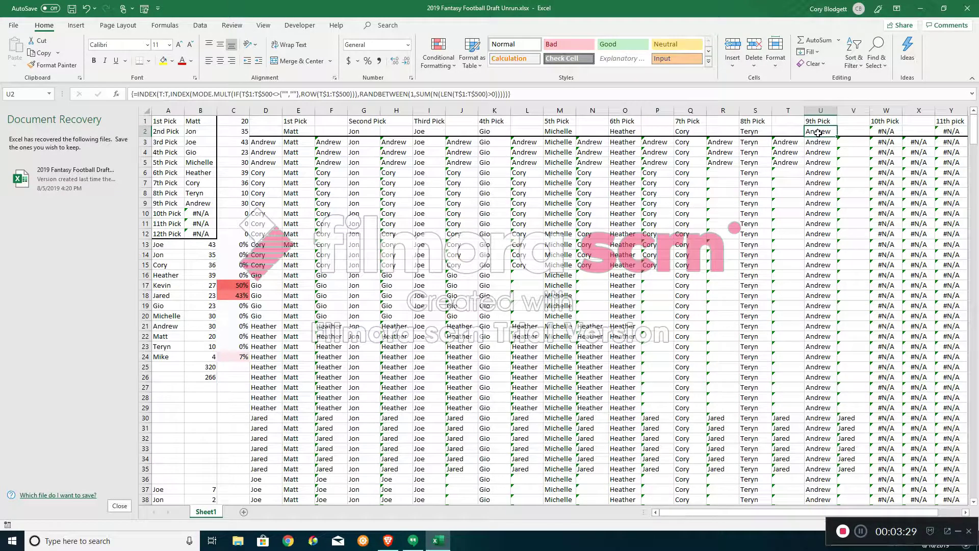
text(Andrew)
key(Return)
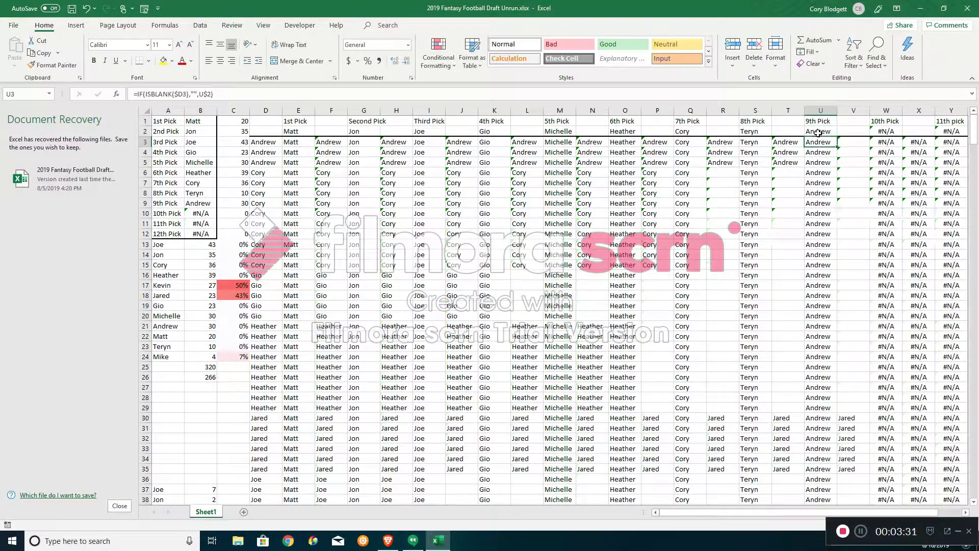
- Draw the 10th and 11th picks in W2 and Y2, locking in Kevin and Jared
click(886, 131)
click(785, 90)
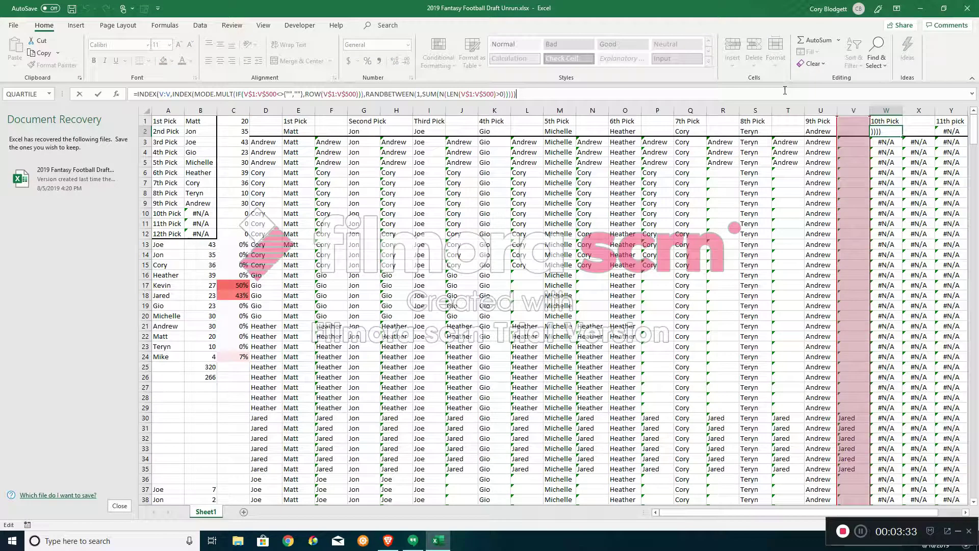
key(ctrl+shift+Return)
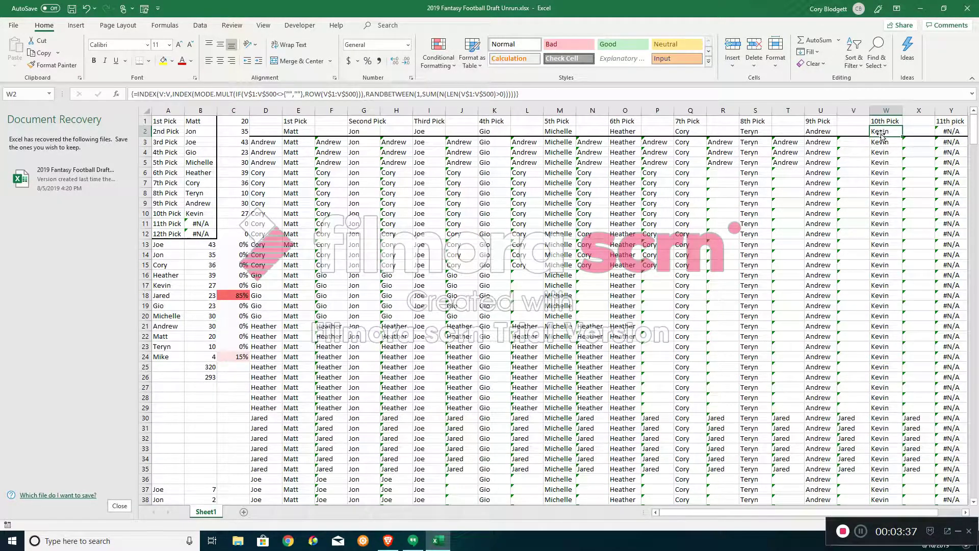
text(Kevin)
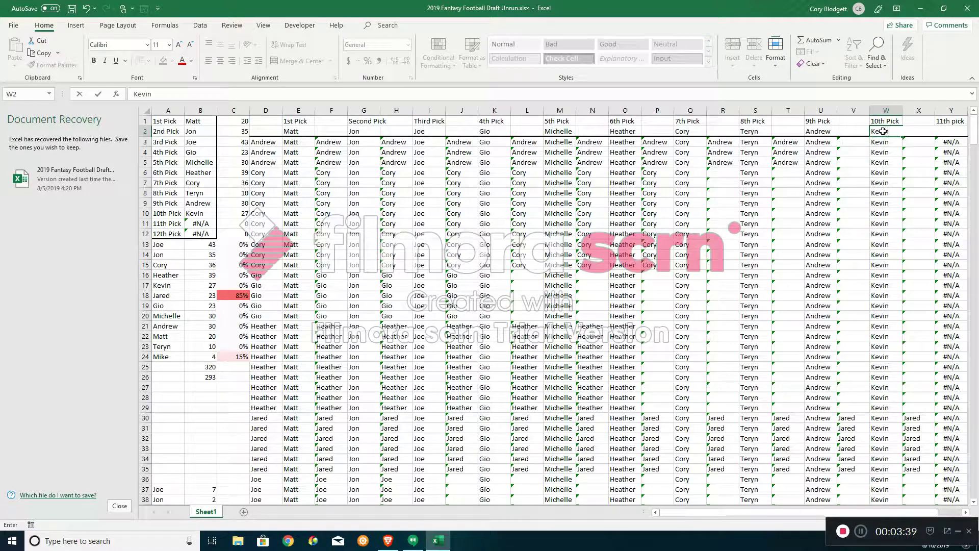
key(Escape)
click(946, 131)
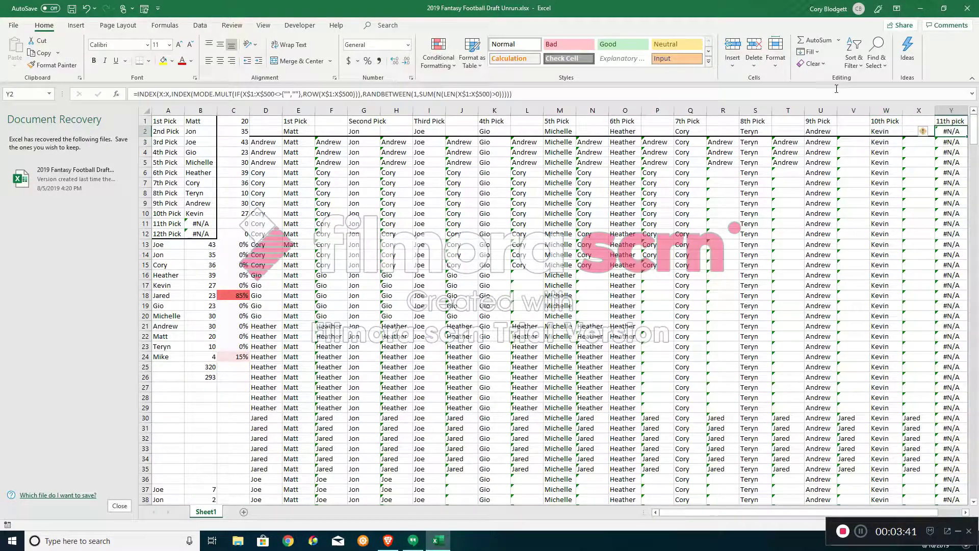
click(692, 97)
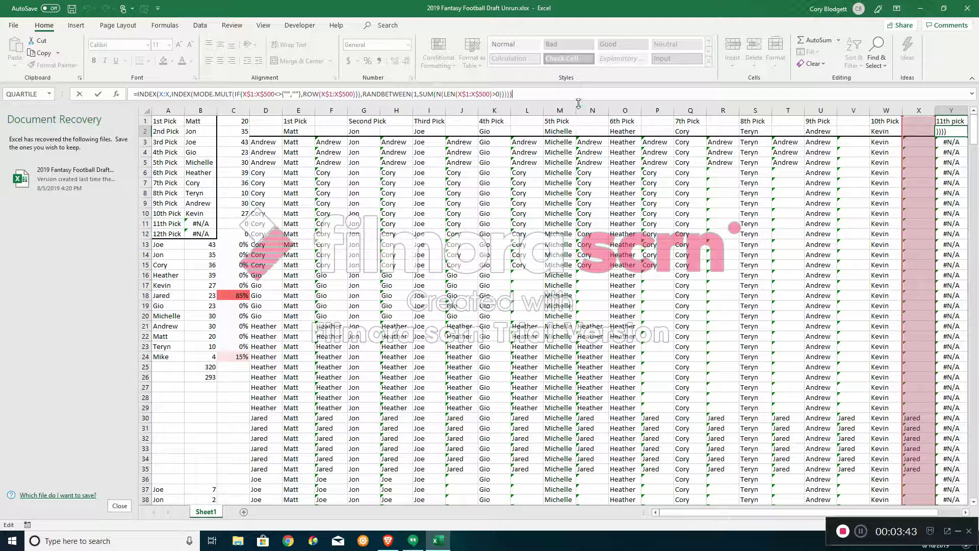
key(ctrl+shift+Return)
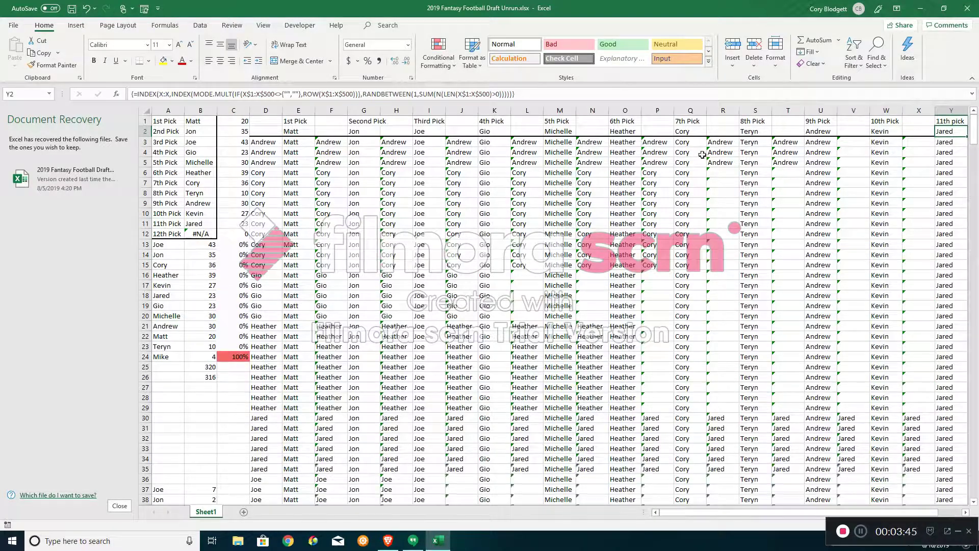
key(Down)
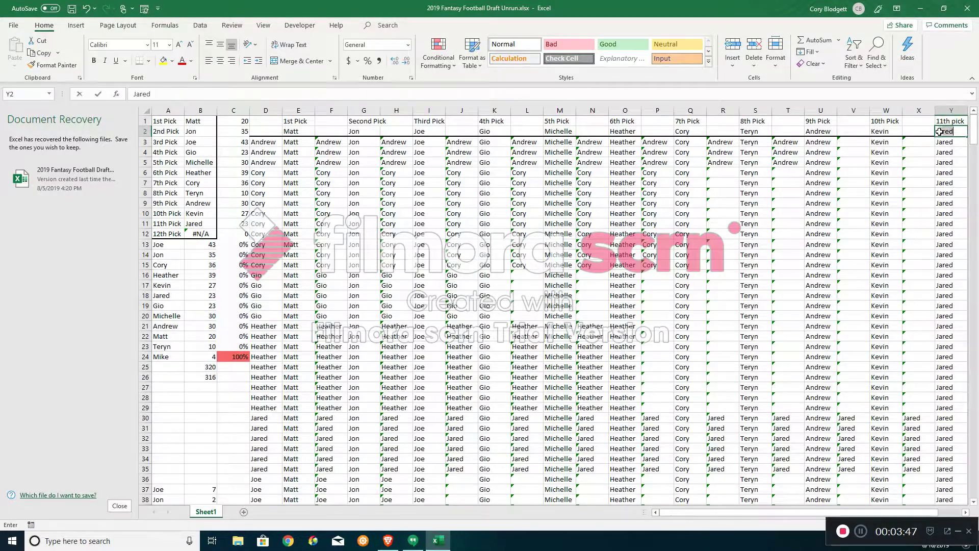
- Re-enter AA2's 12th Pick formula as an array, then convert it with F9 to the value Mike
key(Up)
key(Right)
key(Right)
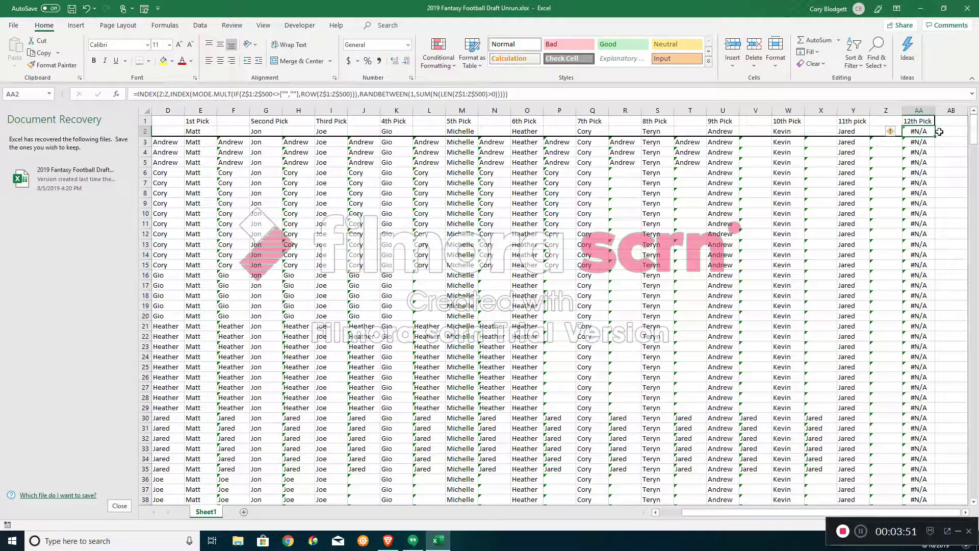
click(893, 94)
key(ctrl+shift+Return)
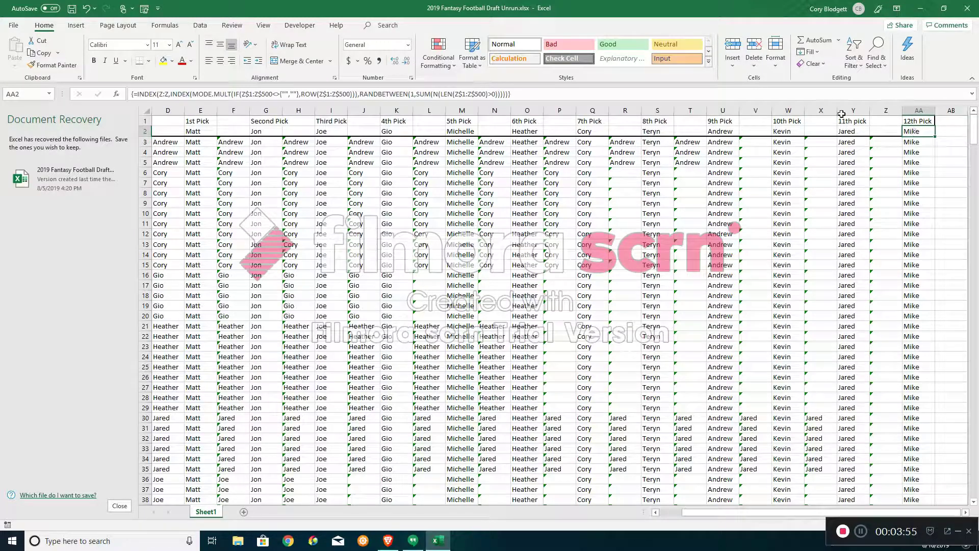
double_click(913, 132)
drag(507, 94, 119, 118)
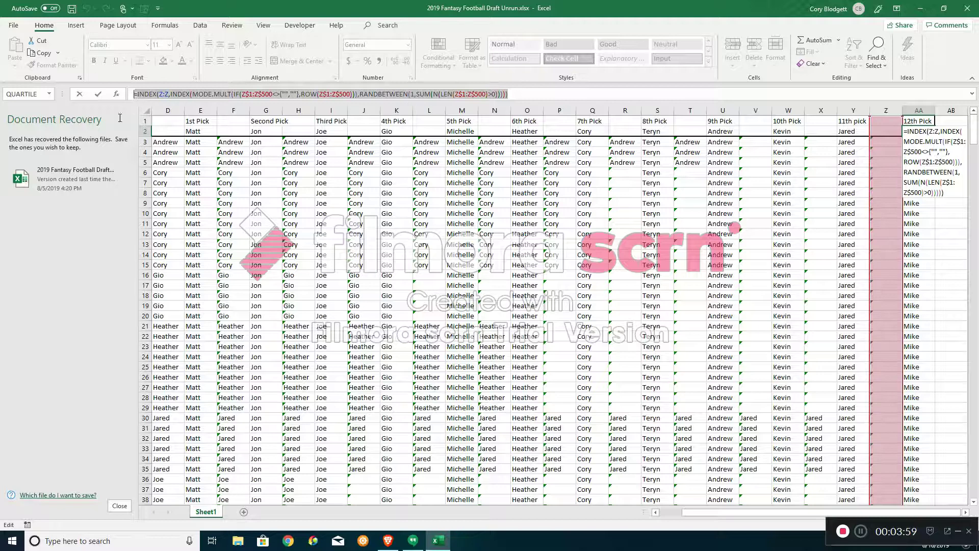
key(F9)
key(Return)
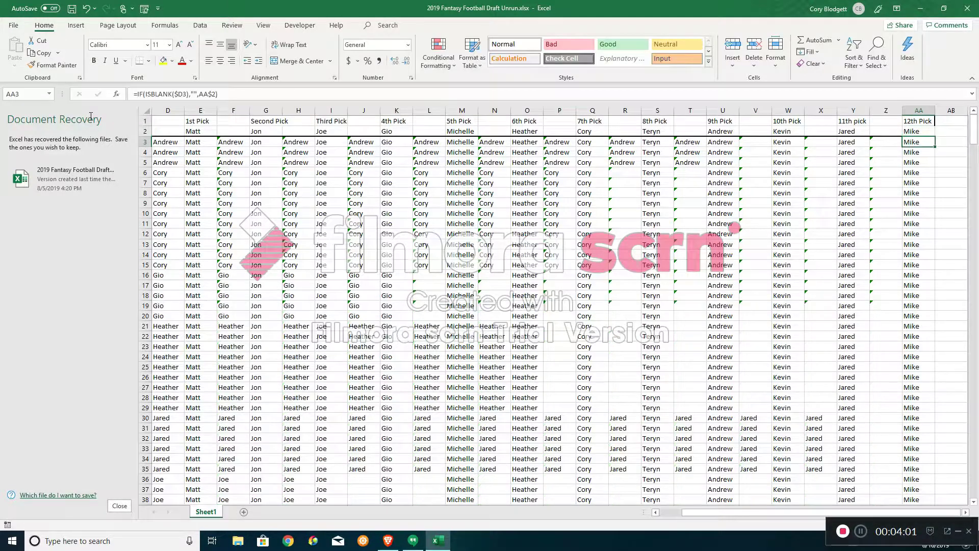
drag(759, 514, 637, 514)
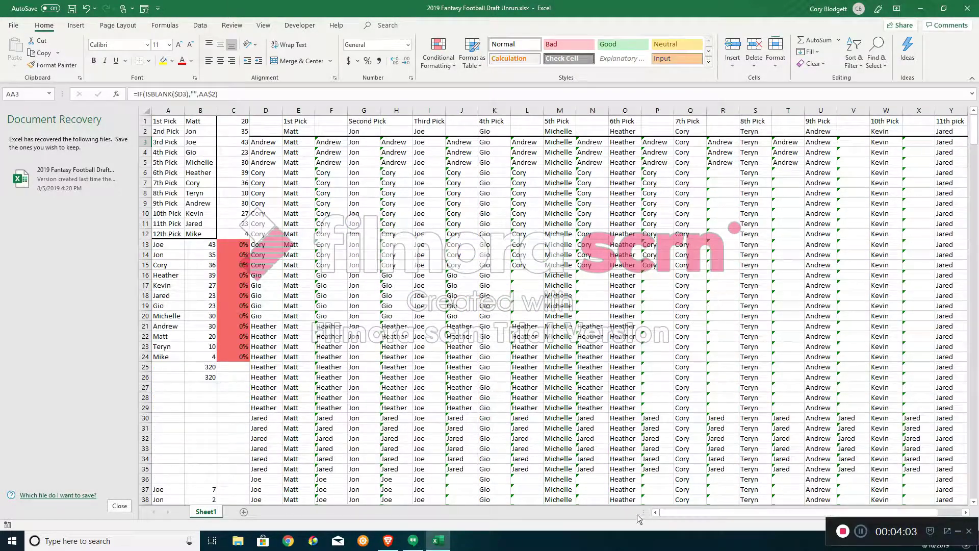
click(199, 123)
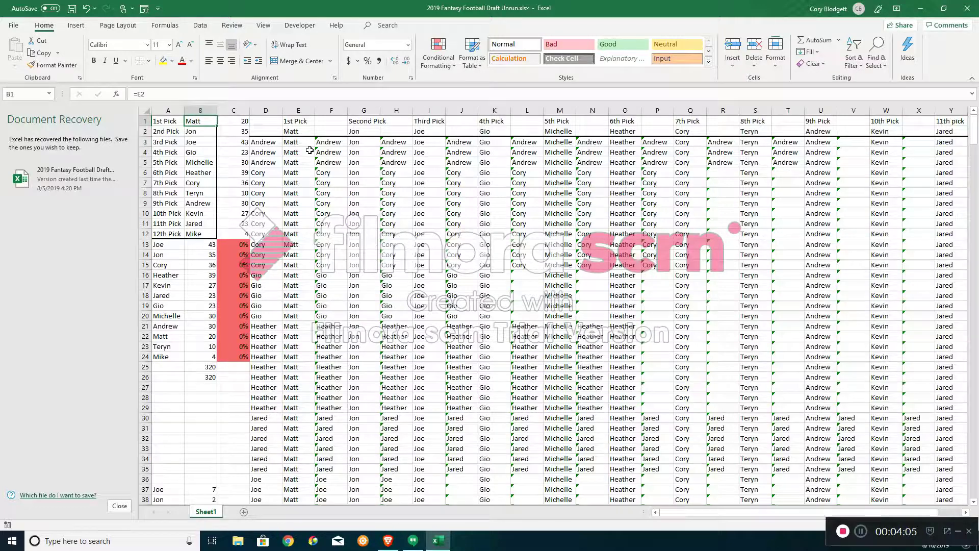
key(Down)
key(Down)
key(Down)
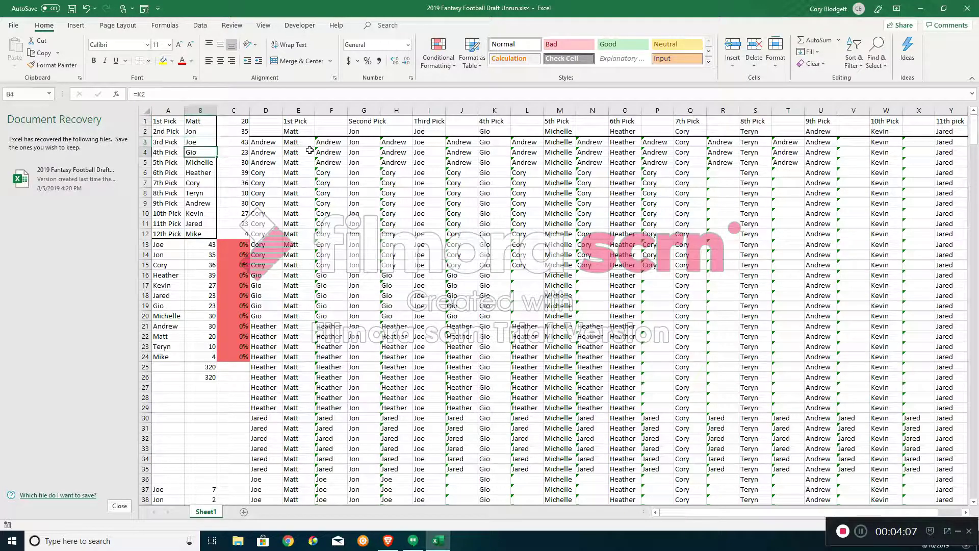
key(Down)
key(Down)
key(Down)
key(Down)
key(Down)
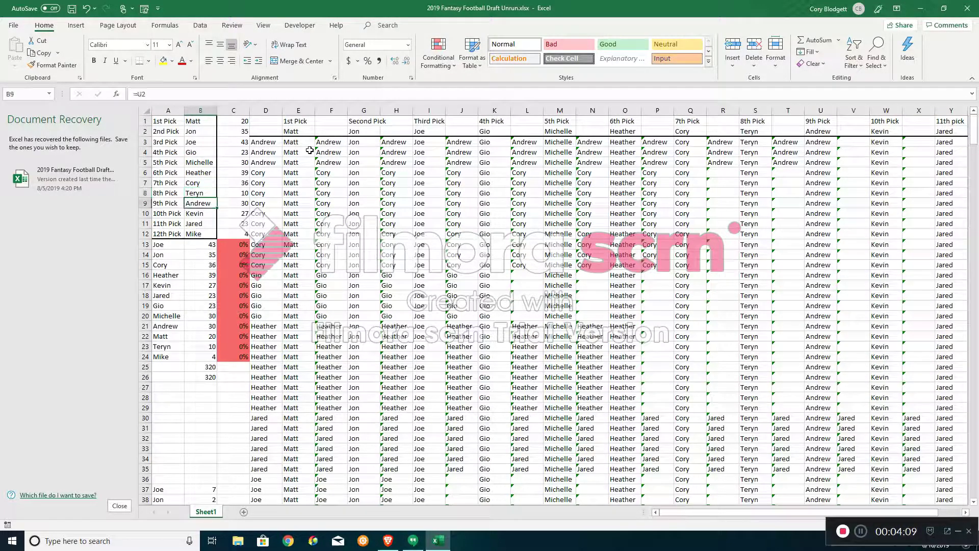
key(Down)
key(Down)
key(Down)
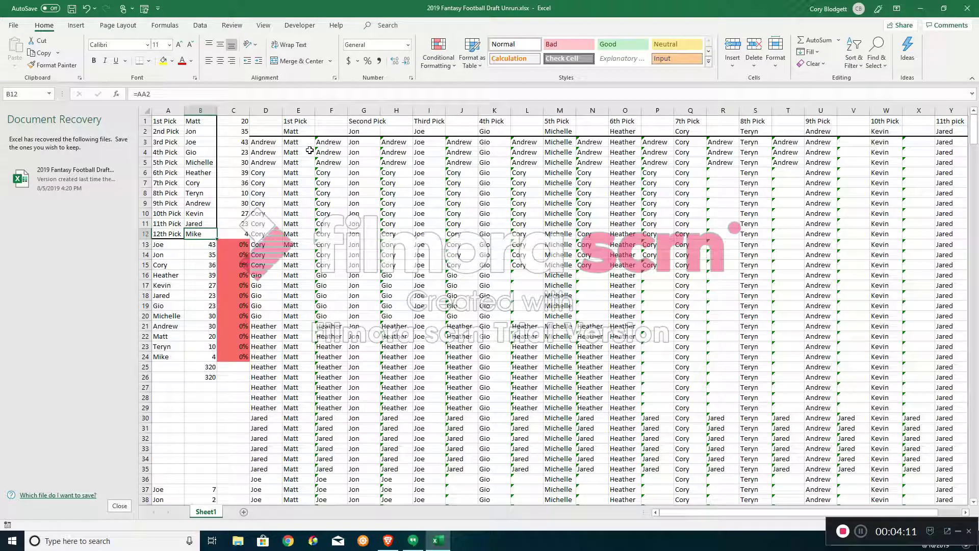